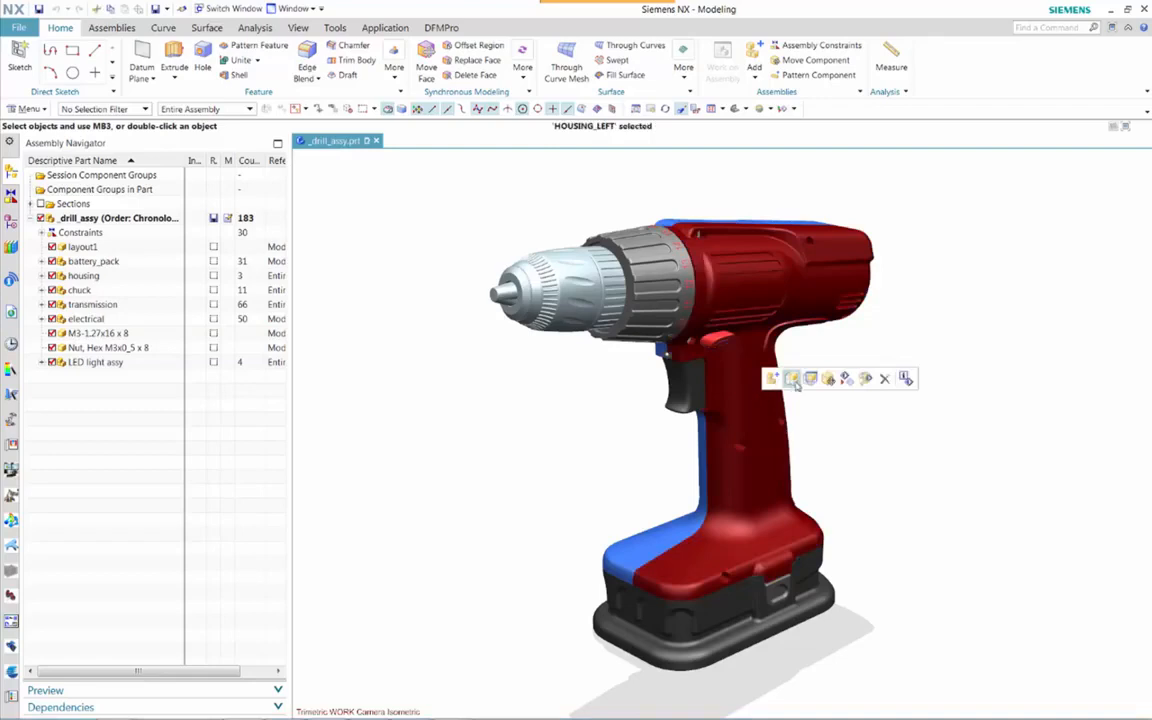
# Step: Open the left housing in its own window, tile it beside the drill assembly, and regroup the two windows
pyautogui.click(810, 380)
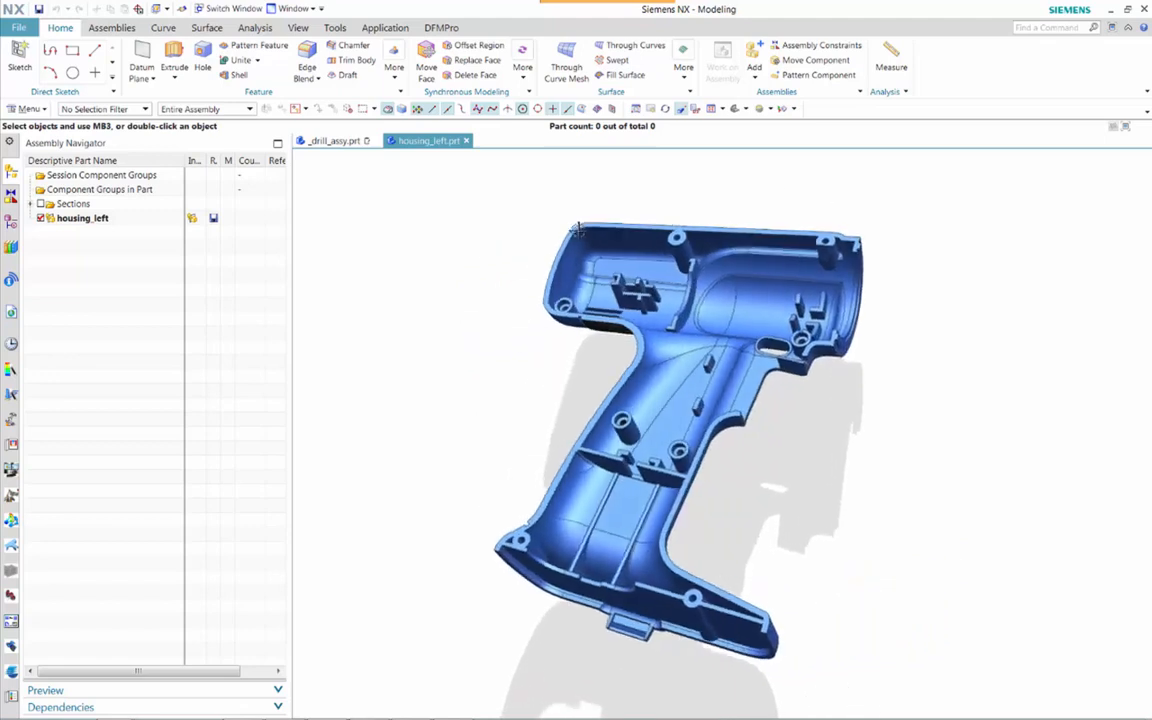
pyautogui.moveTo(428, 140); pyautogui.dragTo(640, 375)
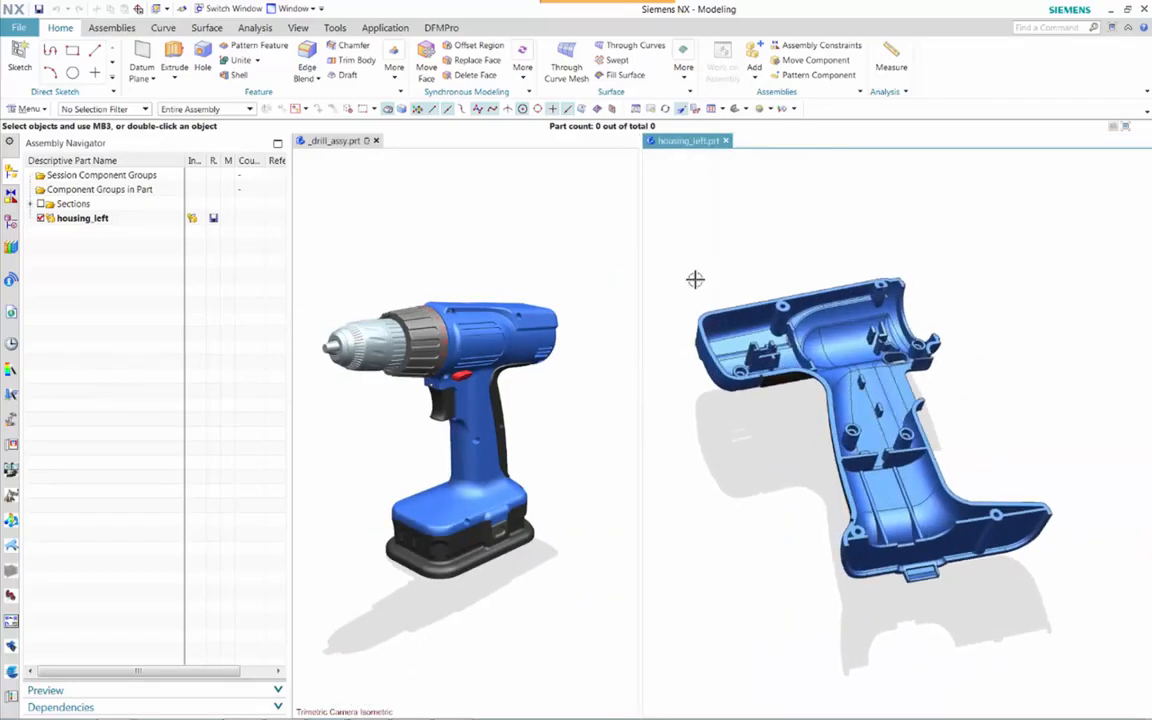
pyautogui.moveTo(690, 147); pyautogui.dragTo(724, 426)
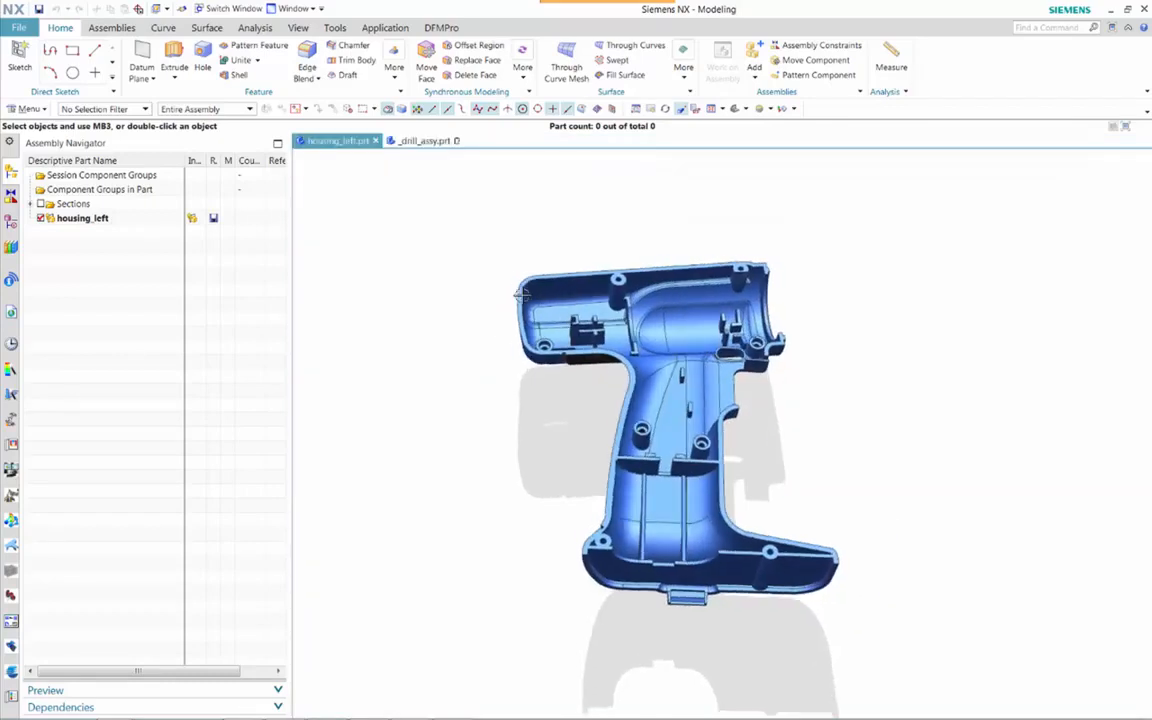
# Step: Review the DFMPro commands for die casting, injection molding, prismatic milling, additive manufacturing and investment casting
pyautogui.click(441, 27)
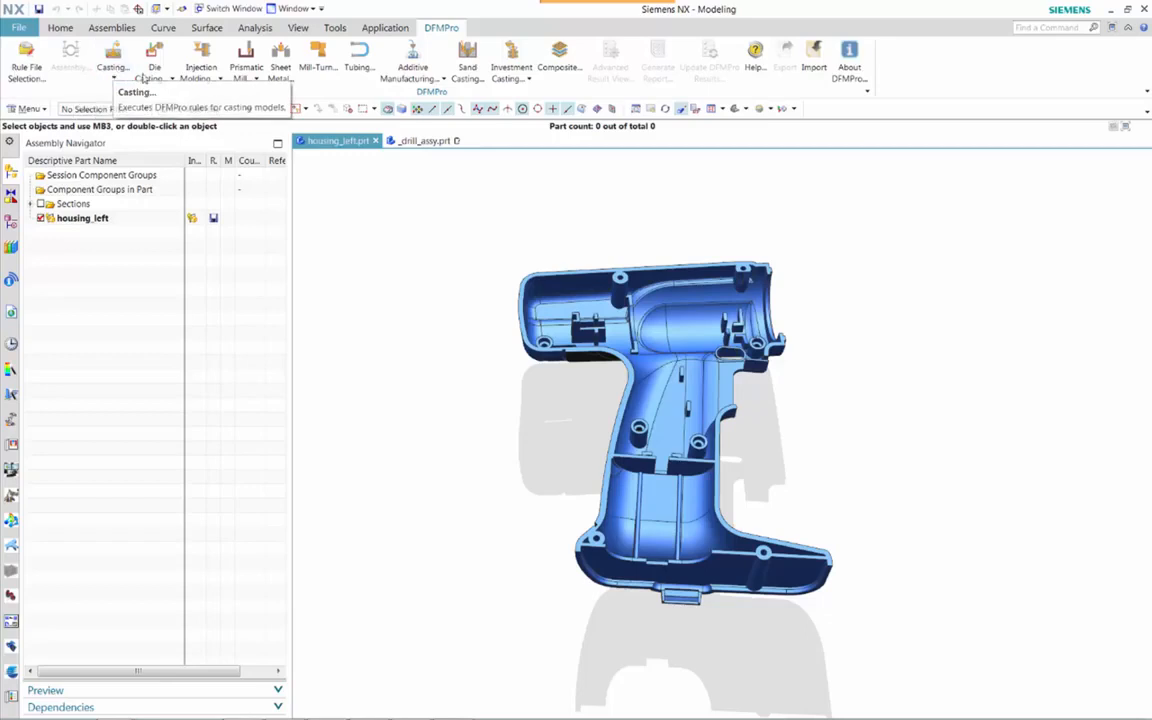
pyautogui.click(174, 79)
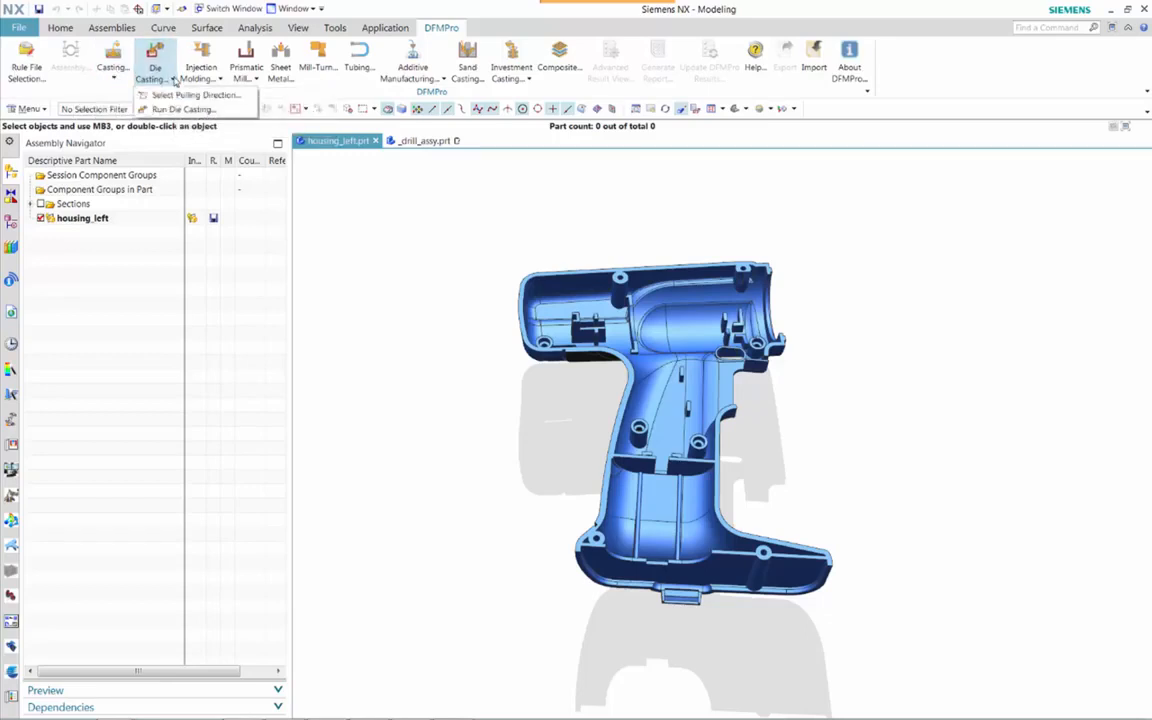
pyautogui.click(184, 86)
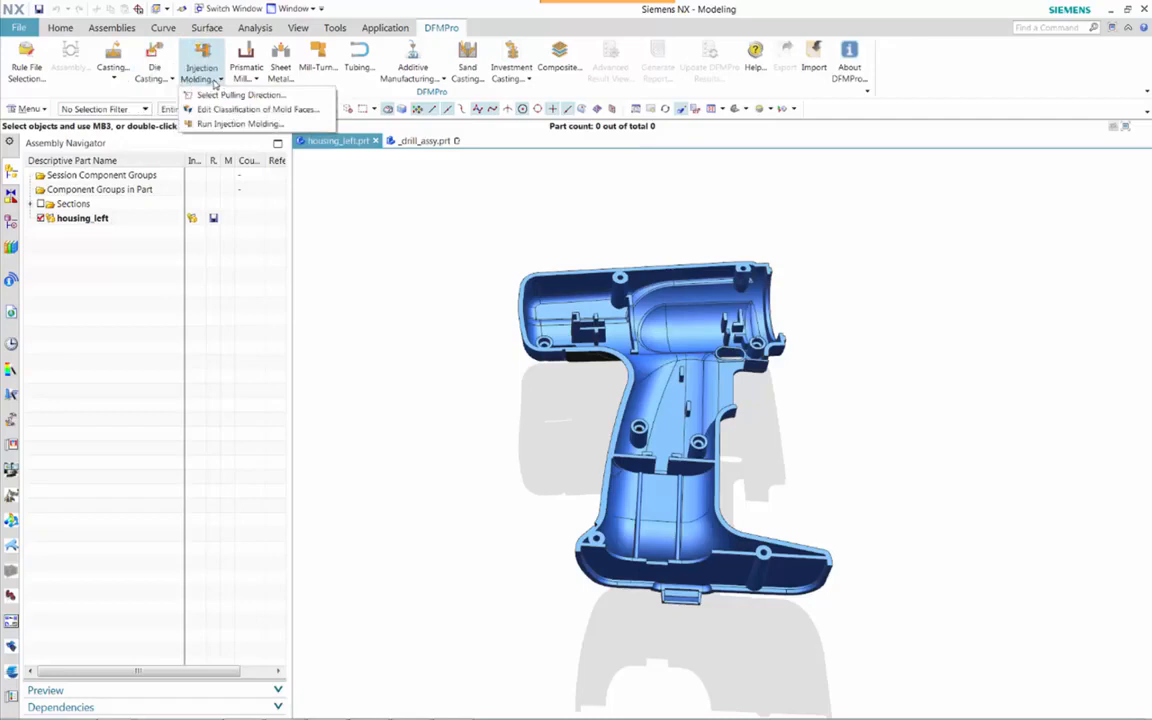
pyautogui.click(237, 81)
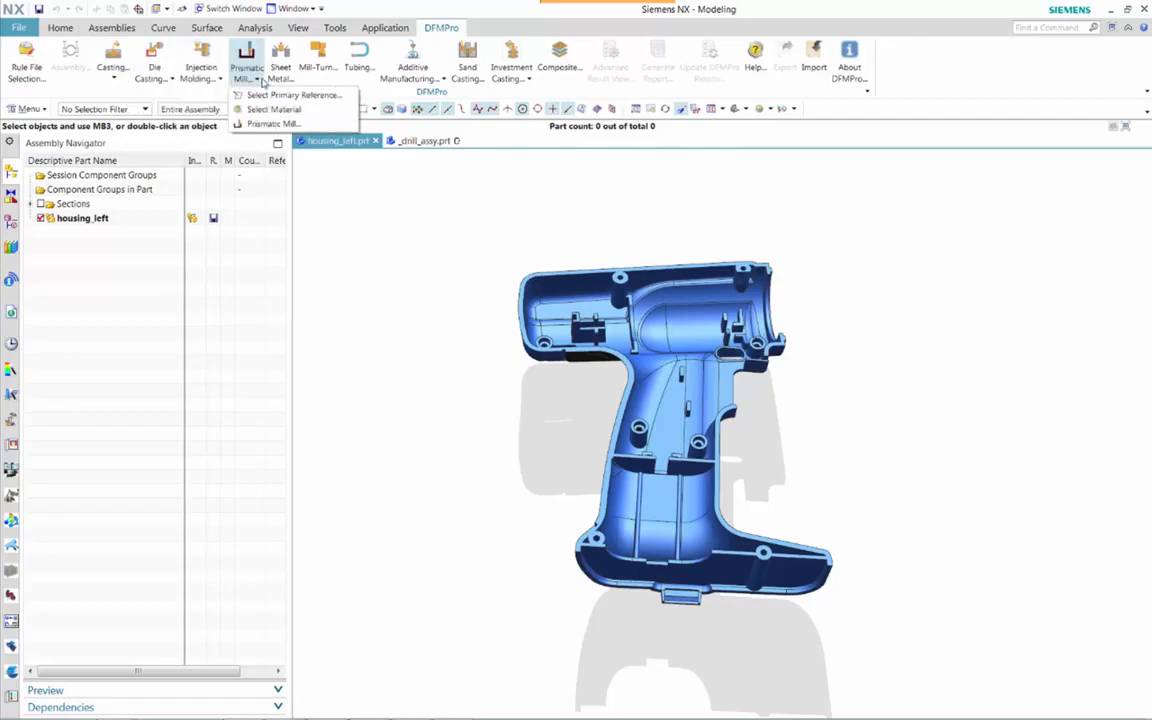
pyautogui.click(256, 81)
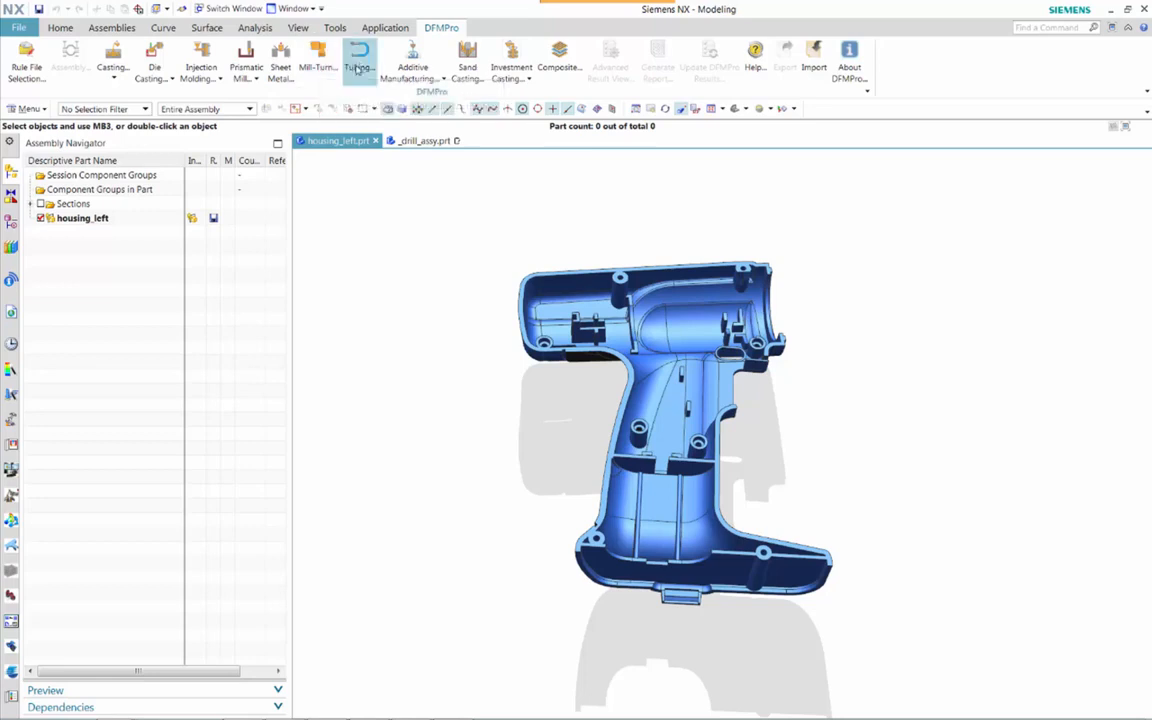
pyautogui.click(414, 72)
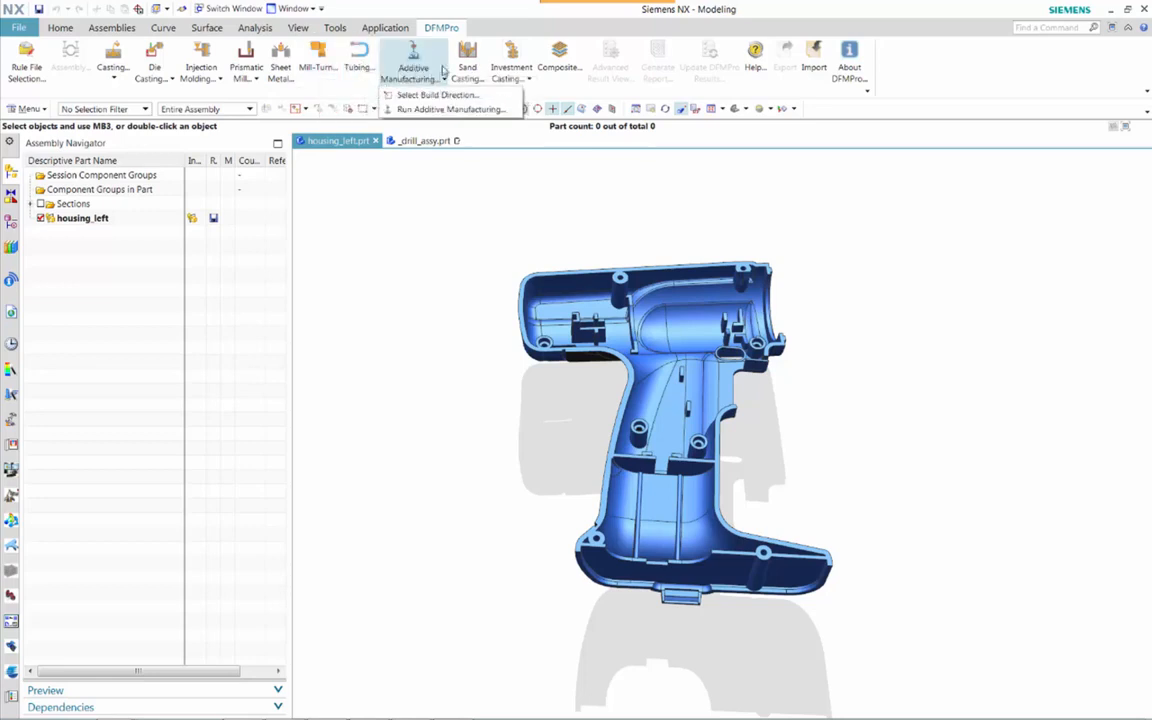
pyautogui.click(513, 72)
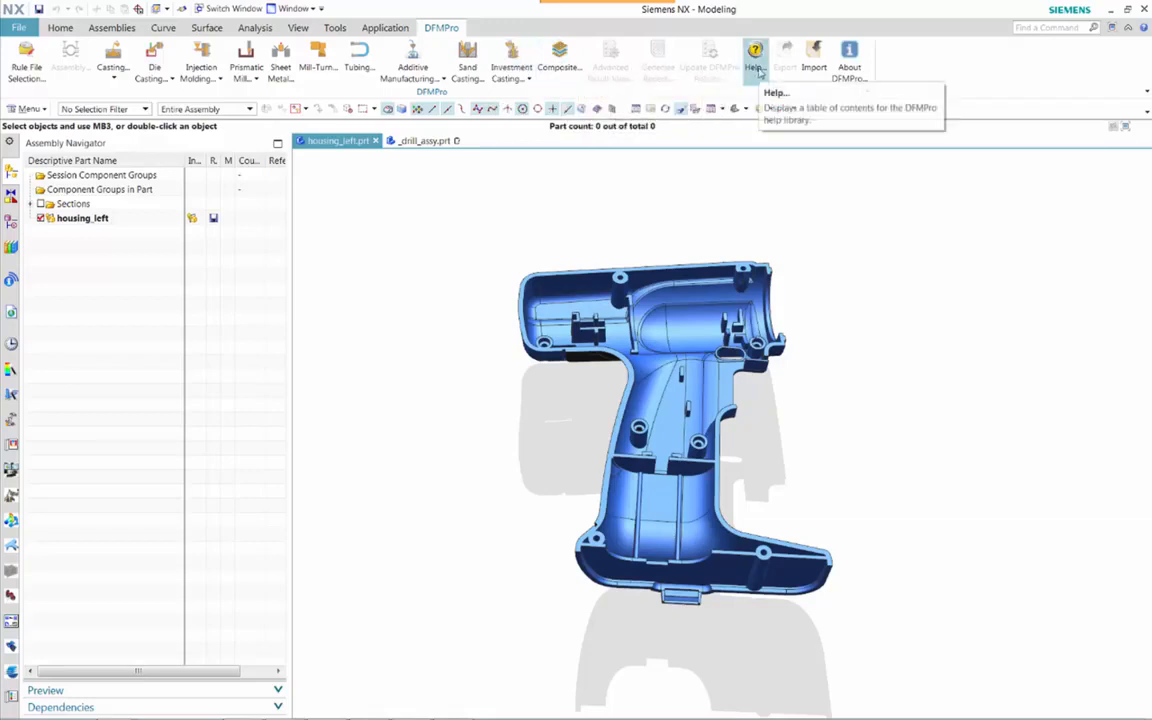
# Step: Look through the Getting Started and DFMPro Rules topics in the DFMPro help and close it
pyautogui.click(759, 72)
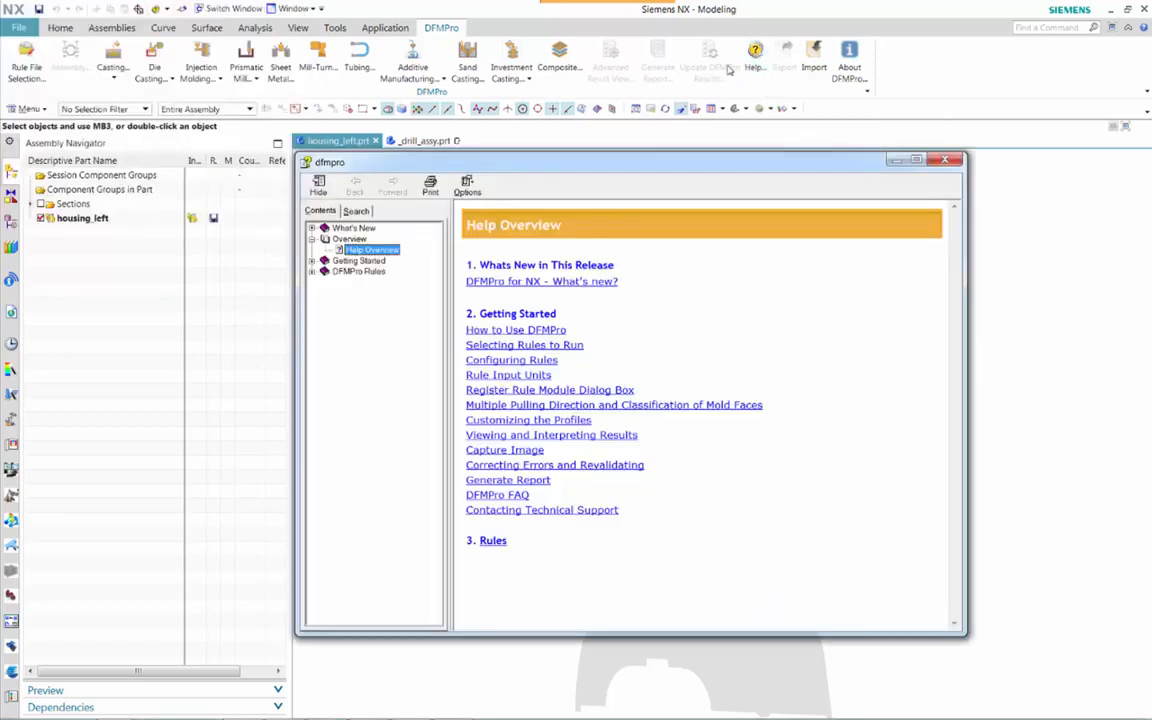
pyautogui.click(311, 261)
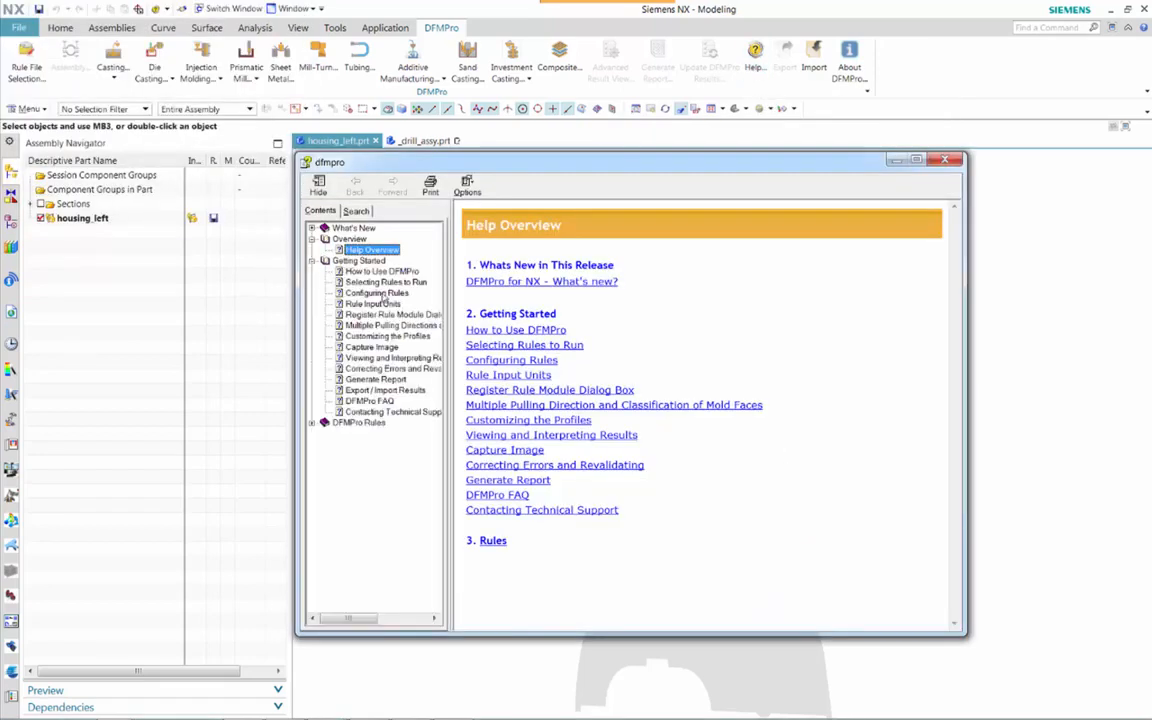
pyautogui.click(311, 423)
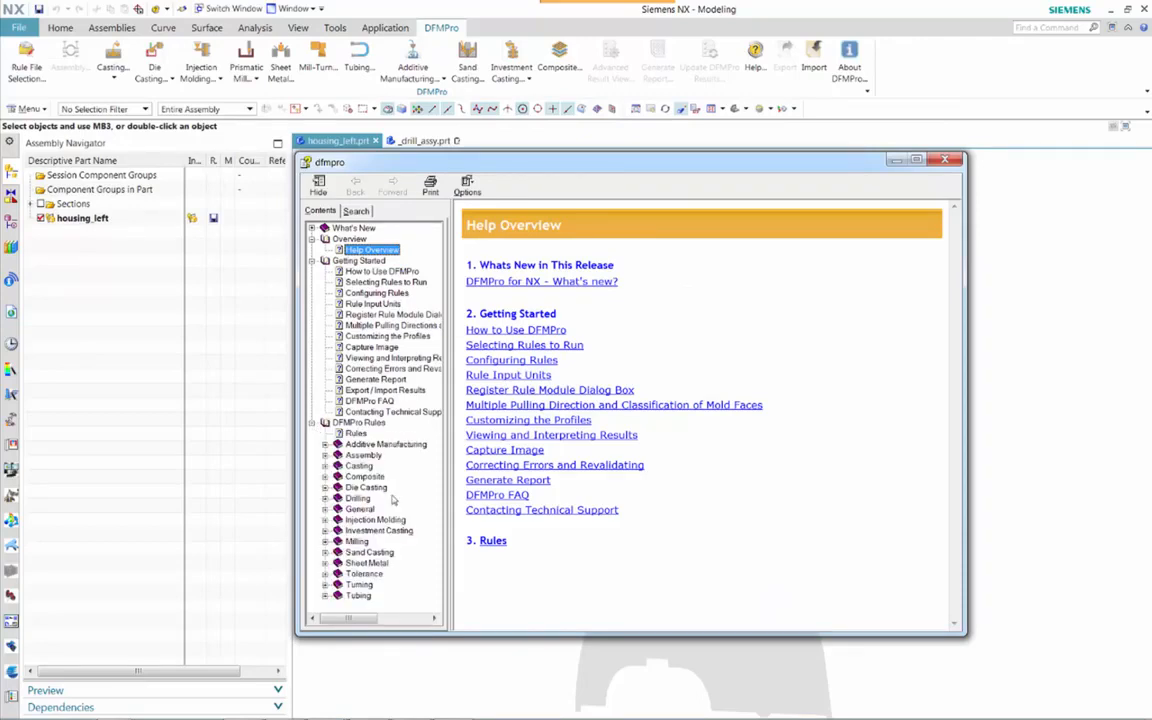
pyautogui.click(945, 160)
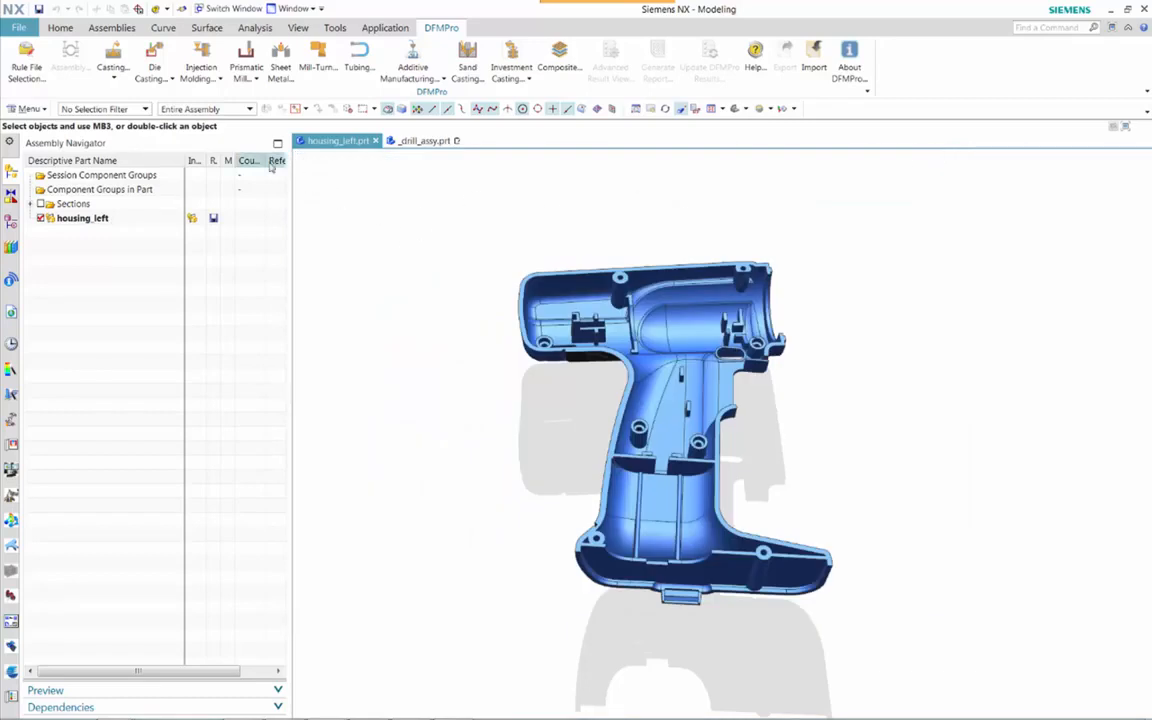
# Step: Define the injection molding primary pulling direction from the small upright rib inside the housing, with nominal part thickness computed automatically
pyautogui.click(201, 63)
pyautogui.click(217, 98)
pyautogui.click(426, 200)
pyautogui.moveTo(636, 446); pyautogui.dragTo(716, 314, button='middle')
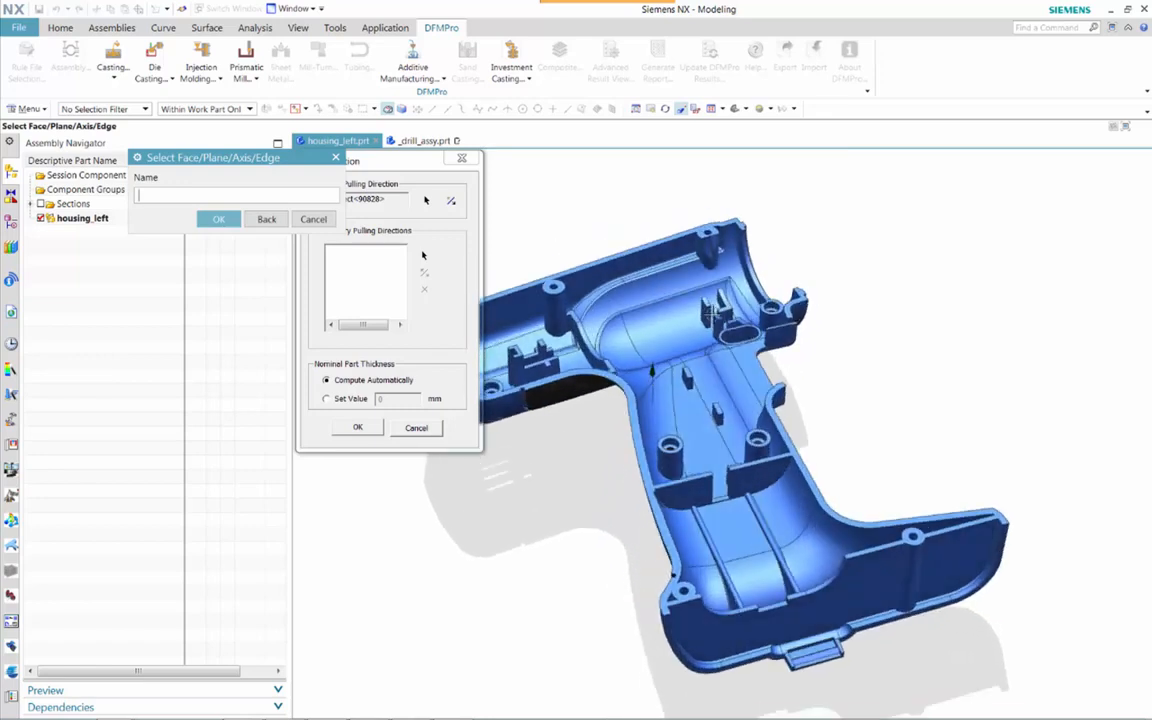
pyautogui.click(706, 311)
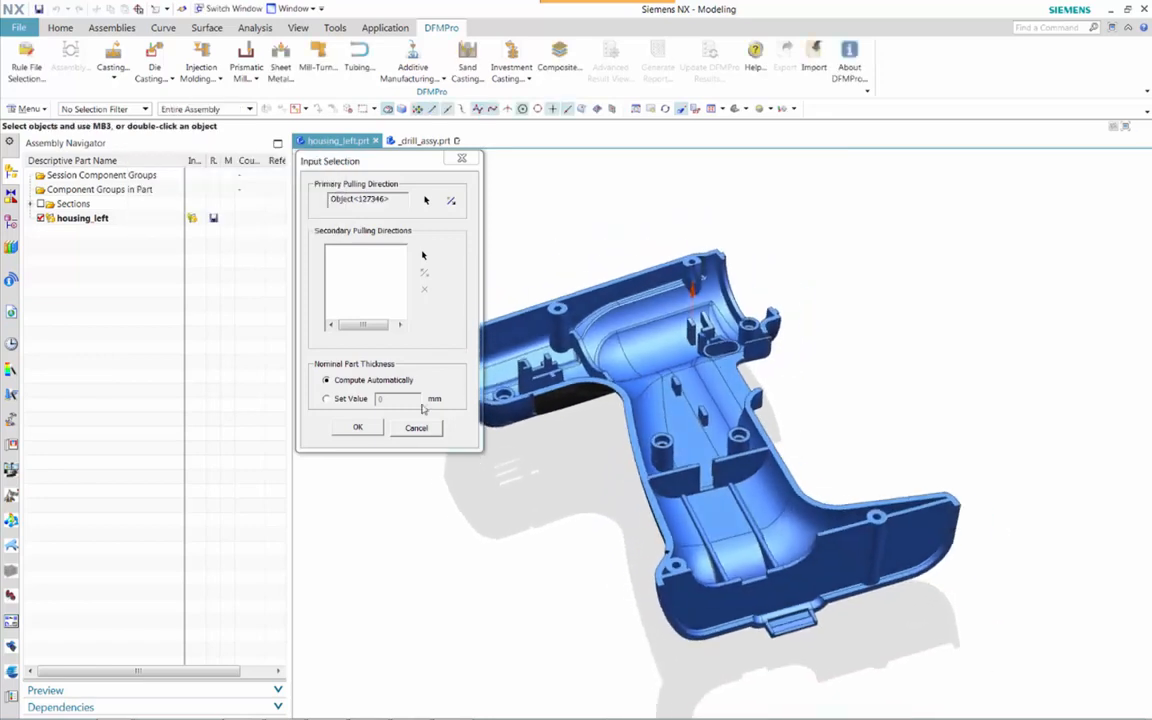
pyautogui.click(358, 427)
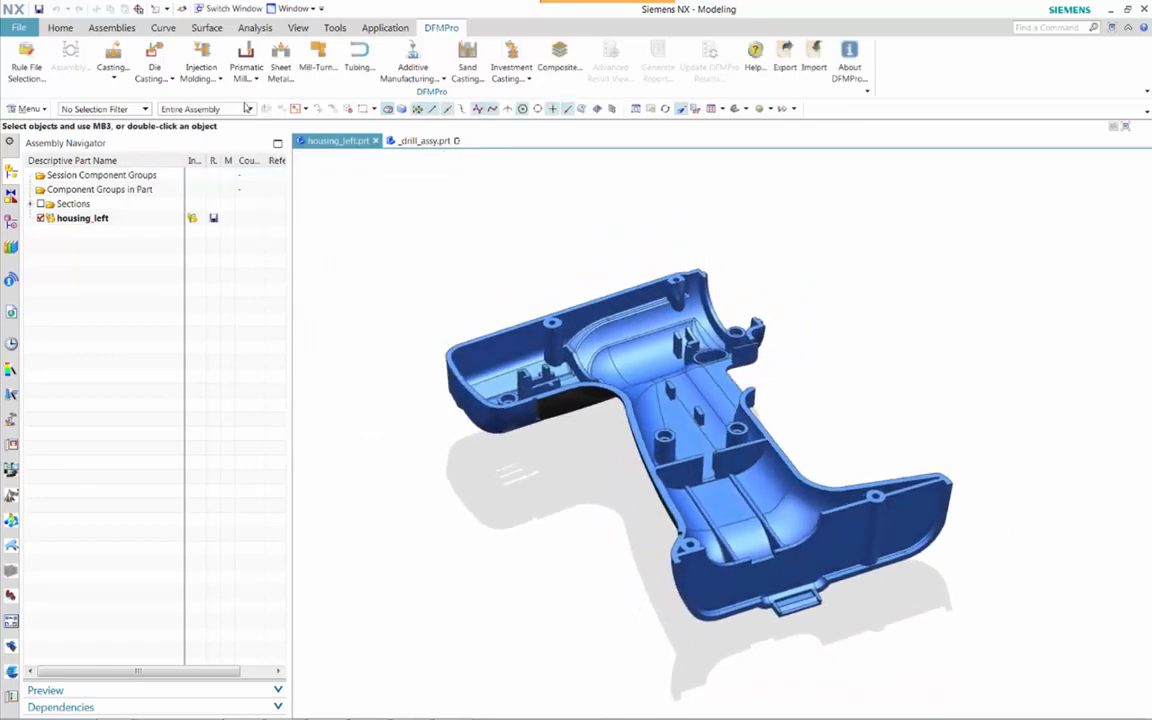
# Step: Run the Injection Molding check on the housing and expand the instances of the failed Minimum Radius at Base of Boss rule
pyautogui.click(218, 78)
pyautogui.click(214, 110)
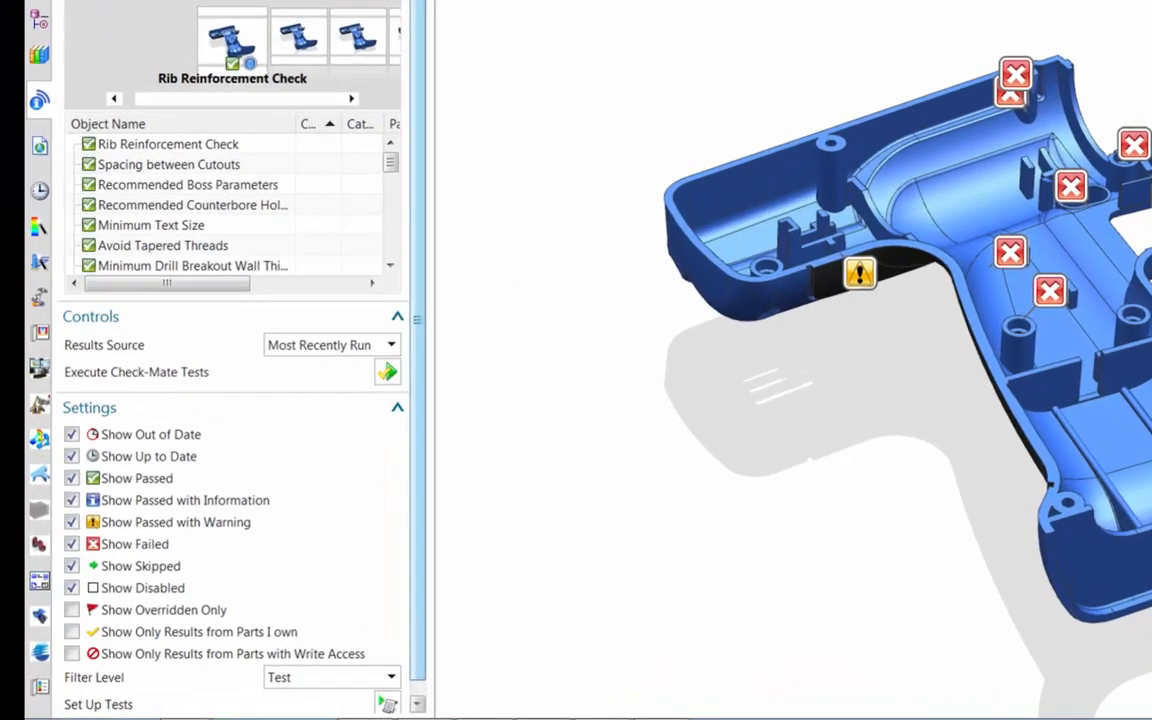
pyautogui.moveTo(390, 160); pyautogui.dragTo(384, 197)
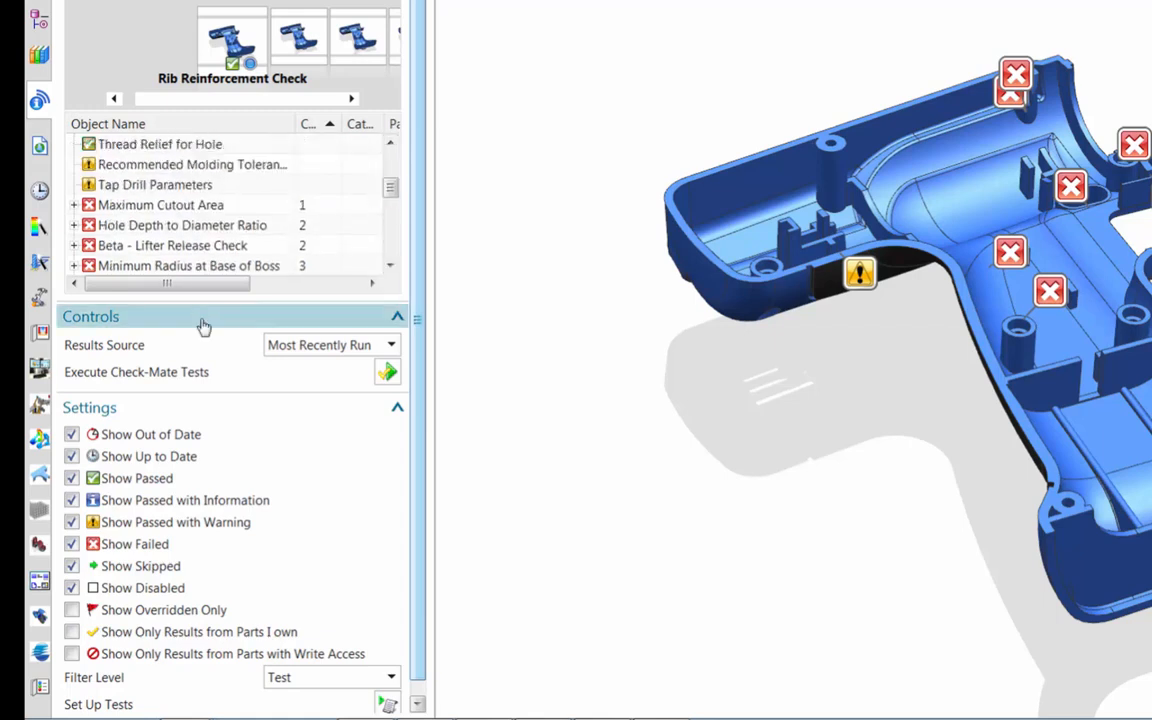
pyautogui.click(180, 264)
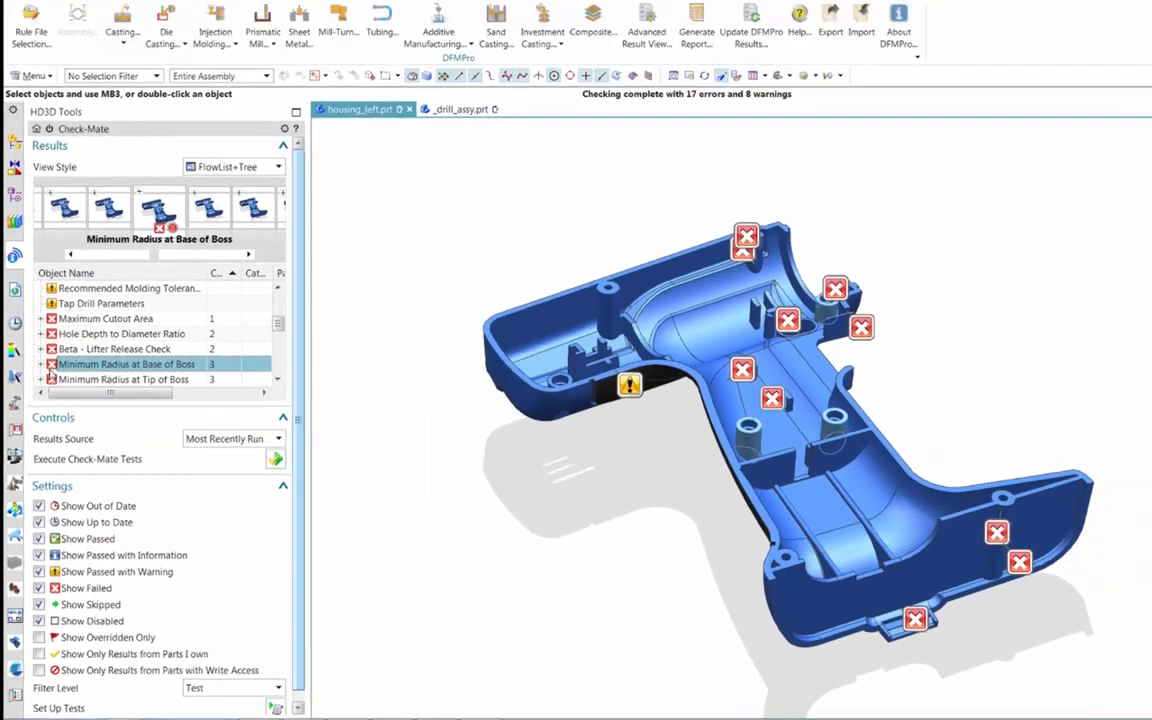
pyautogui.click(73, 245)
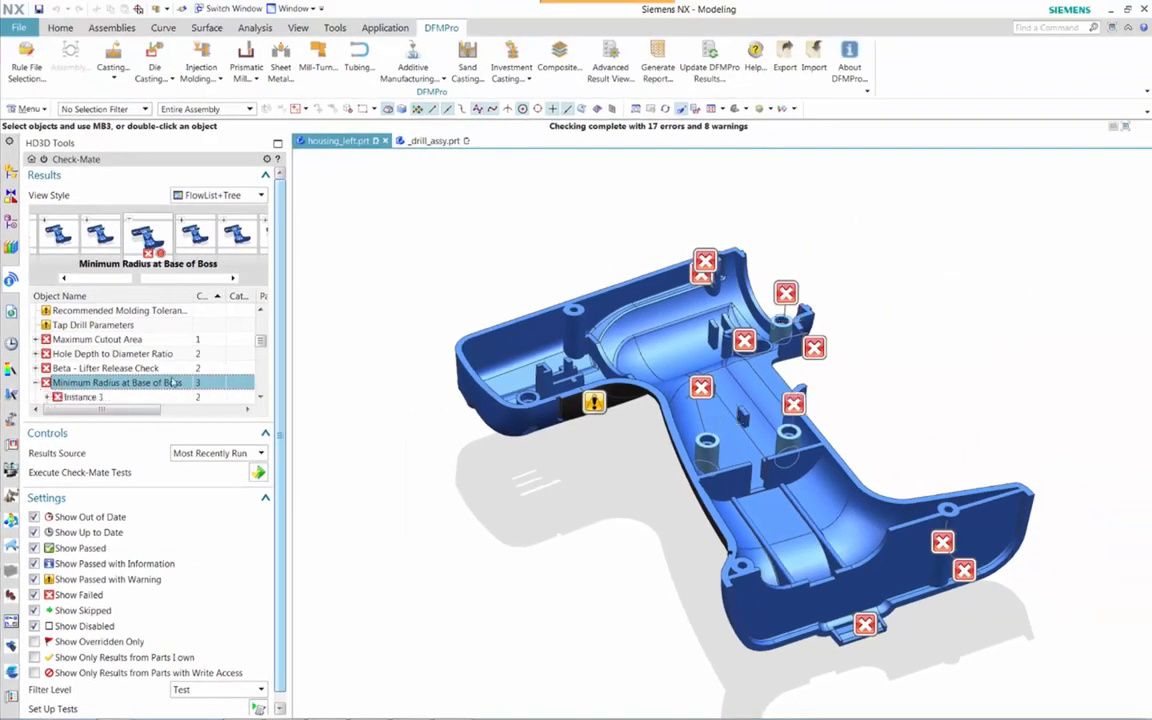
pyautogui.scroll(-2, 145, 355)
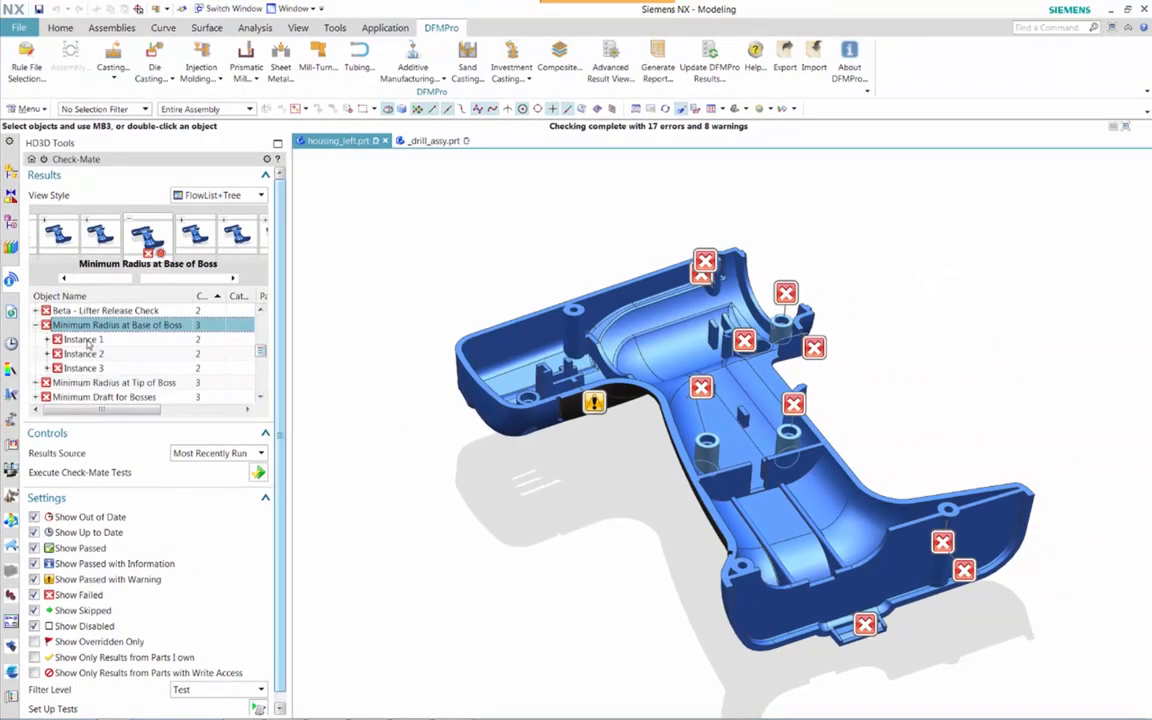
# Step: Open the Check-Mate result for Instance 1 of Minimum Radius at Base of Boss and read its additional details
pyautogui.click(84, 340)
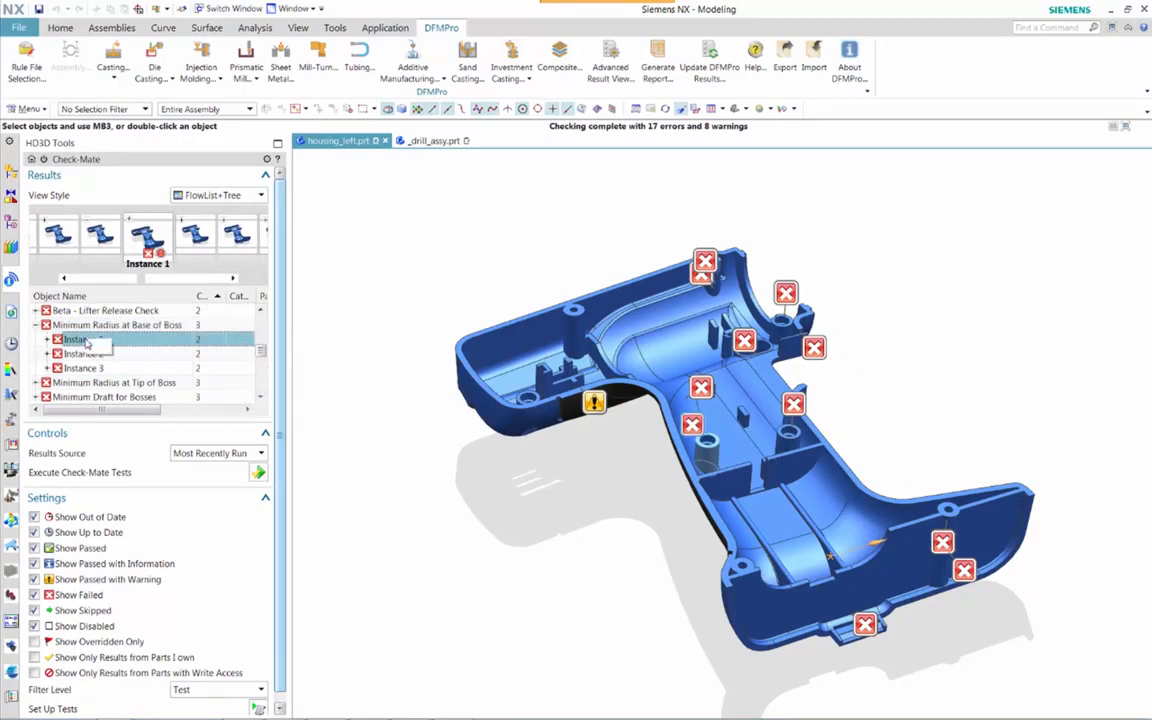
pyautogui.rightClick(88, 343)
pyautogui.click(134, 347)
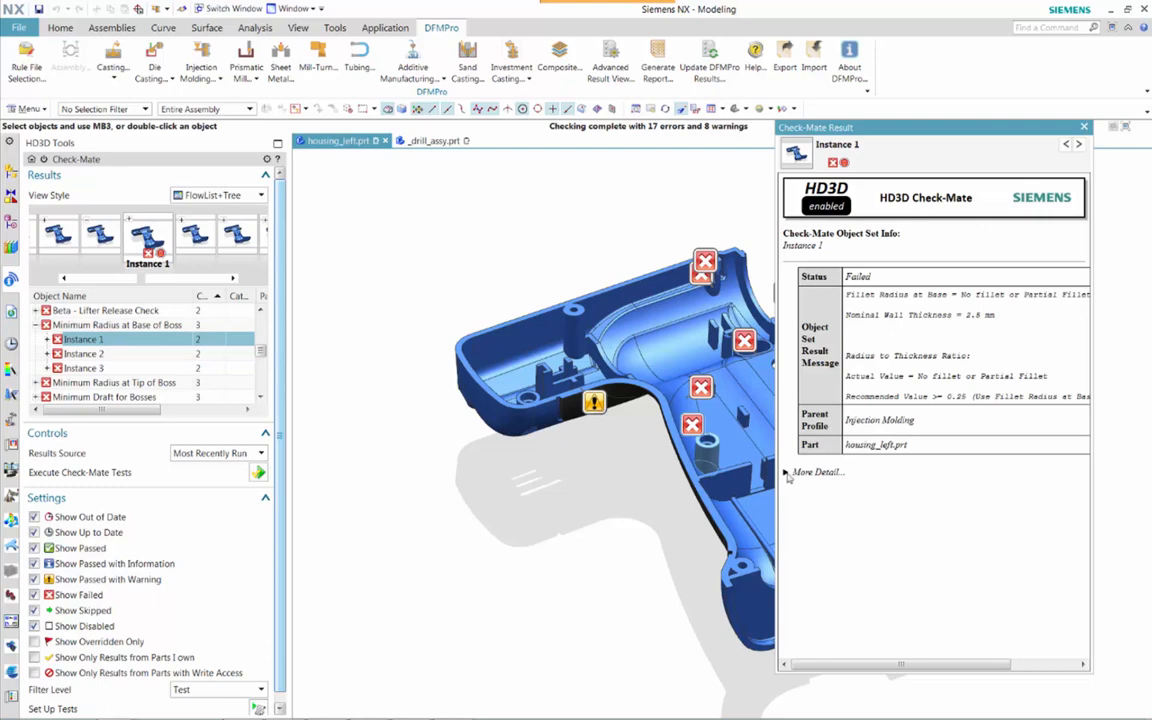
pyautogui.click(787, 472)
pyautogui.scroll(-3, 1092, 488)
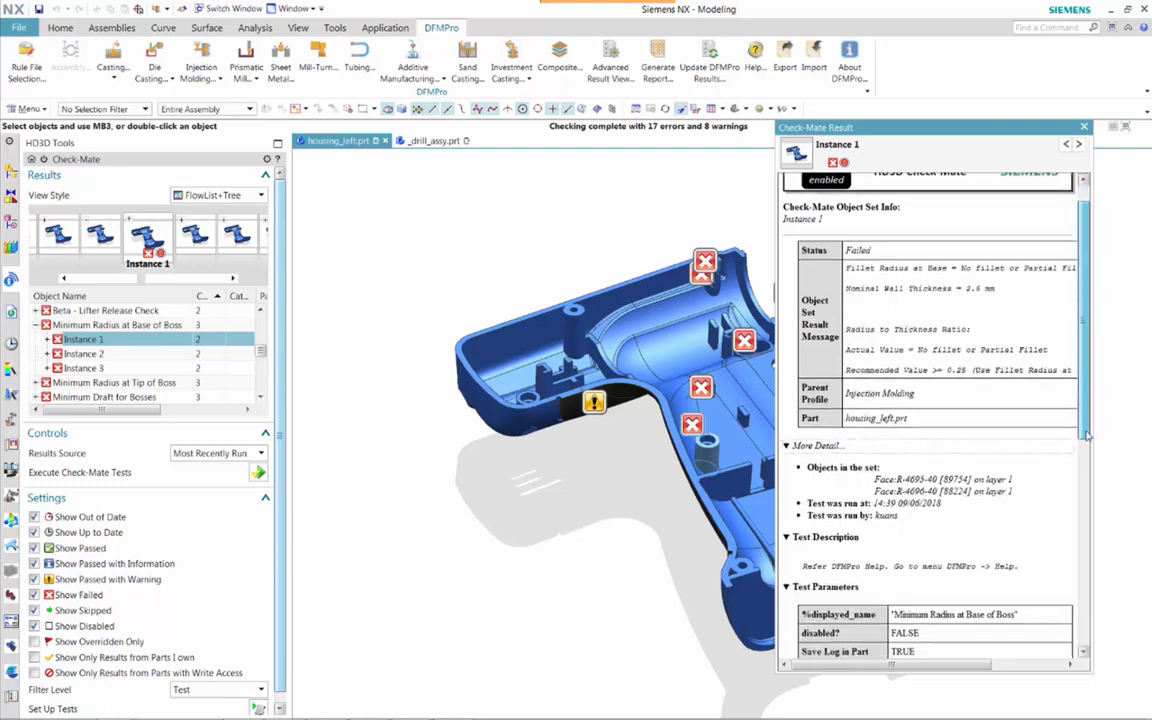
pyautogui.moveTo(1092, 488); pyautogui.dragTo(1093, 380)
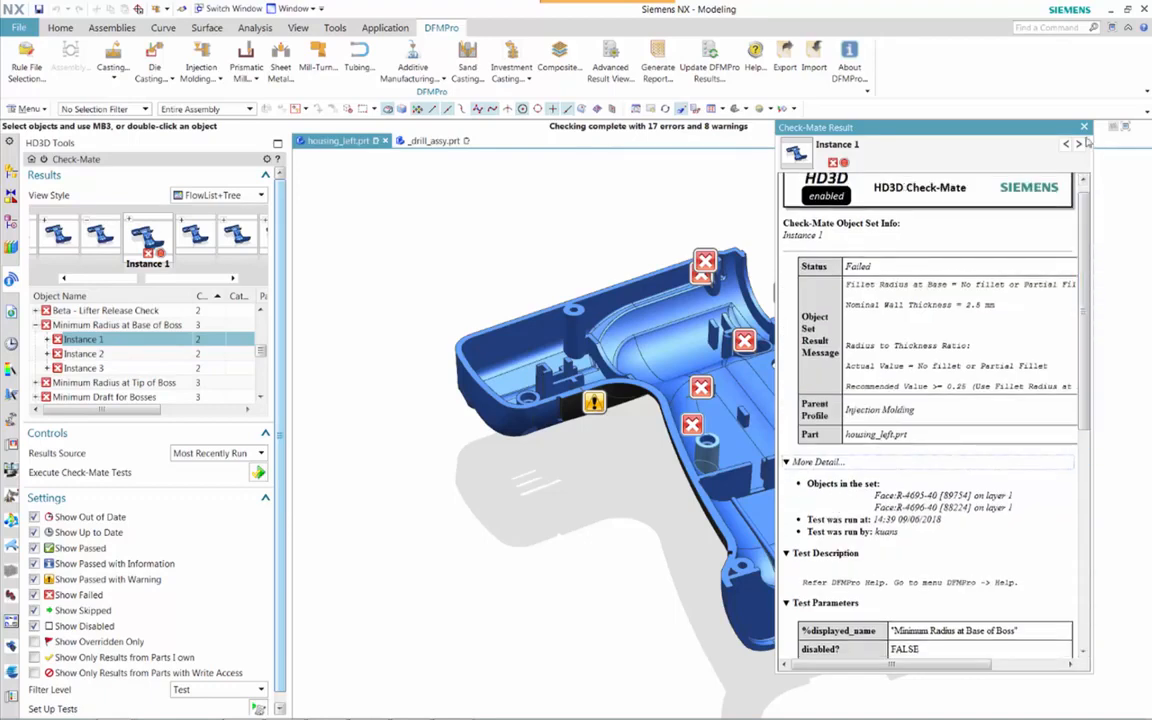
# Step: Review the Check-Mate results for Instance 2 and Instance 3 of the boss rule and close the result window
pyautogui.click(1079, 144)
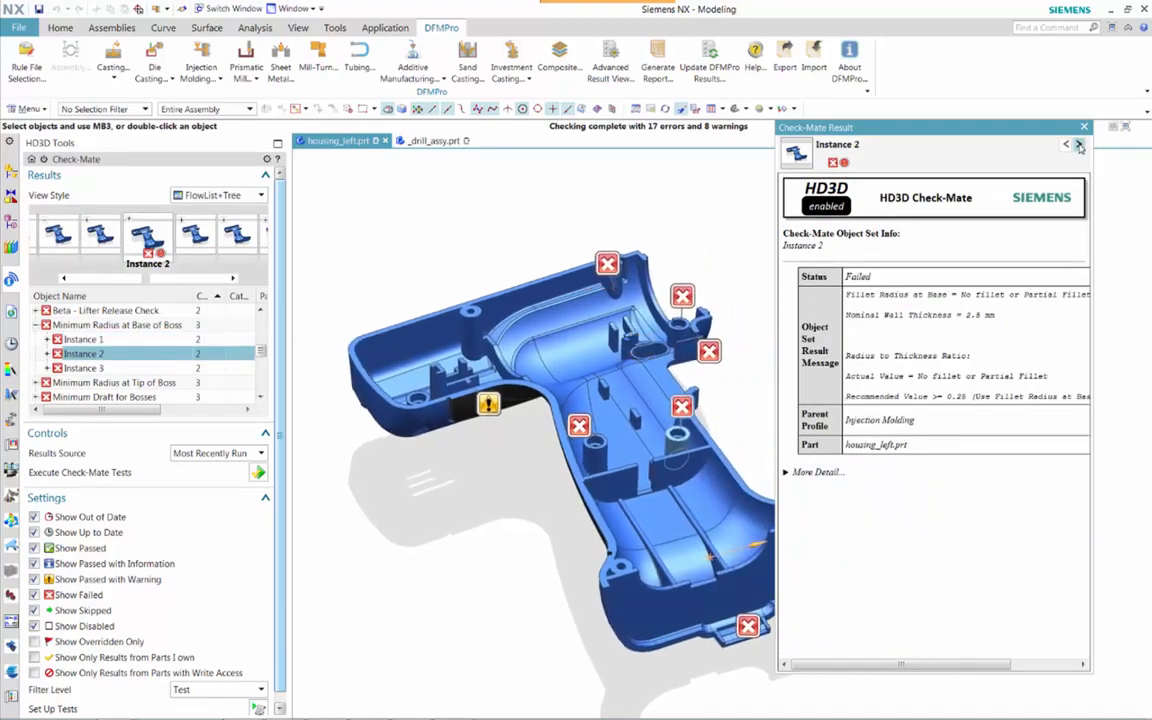
pyautogui.click(1079, 145)
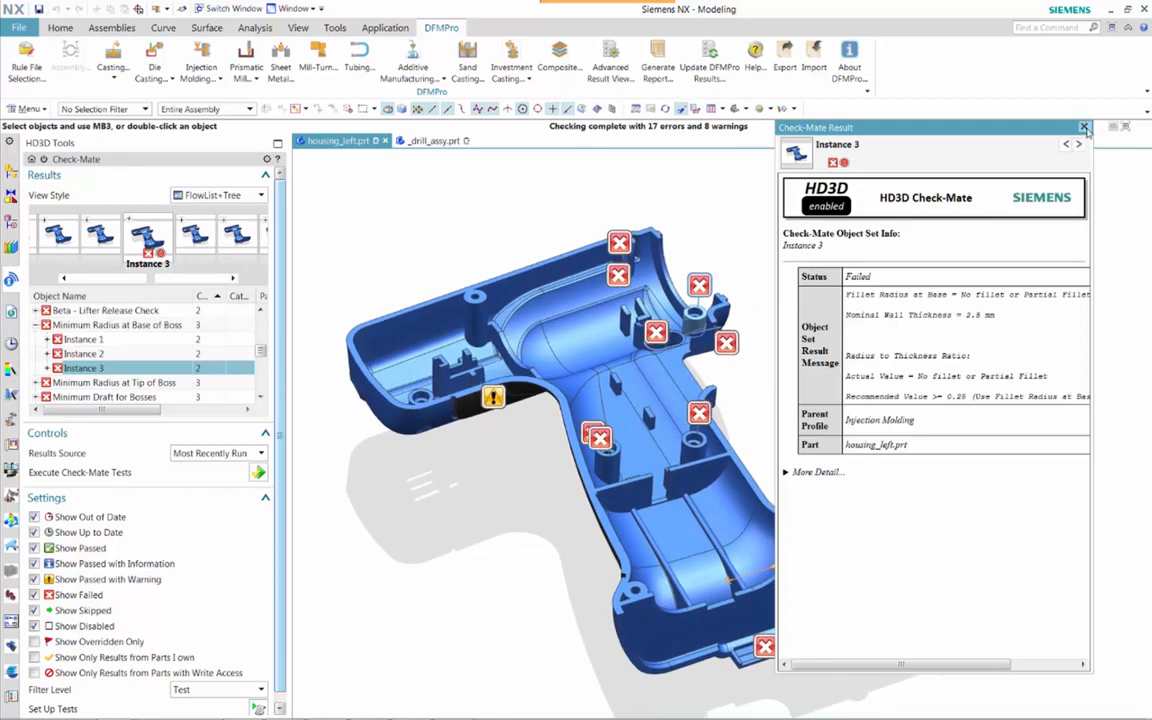
pyautogui.click(1084, 128)
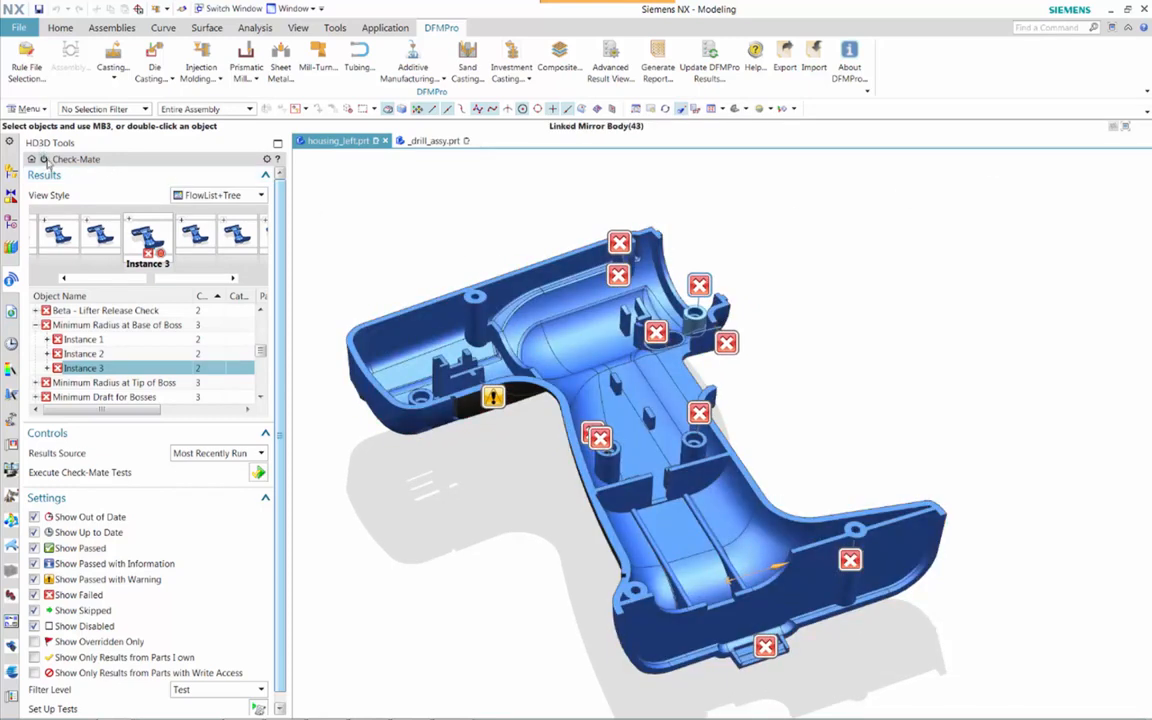
# Step: Leave the Check-Mate results, open the Advanced Result View, and zoom to Instance 1 of Minimum Radius at Base of Boss
pyautogui.click(43, 159)
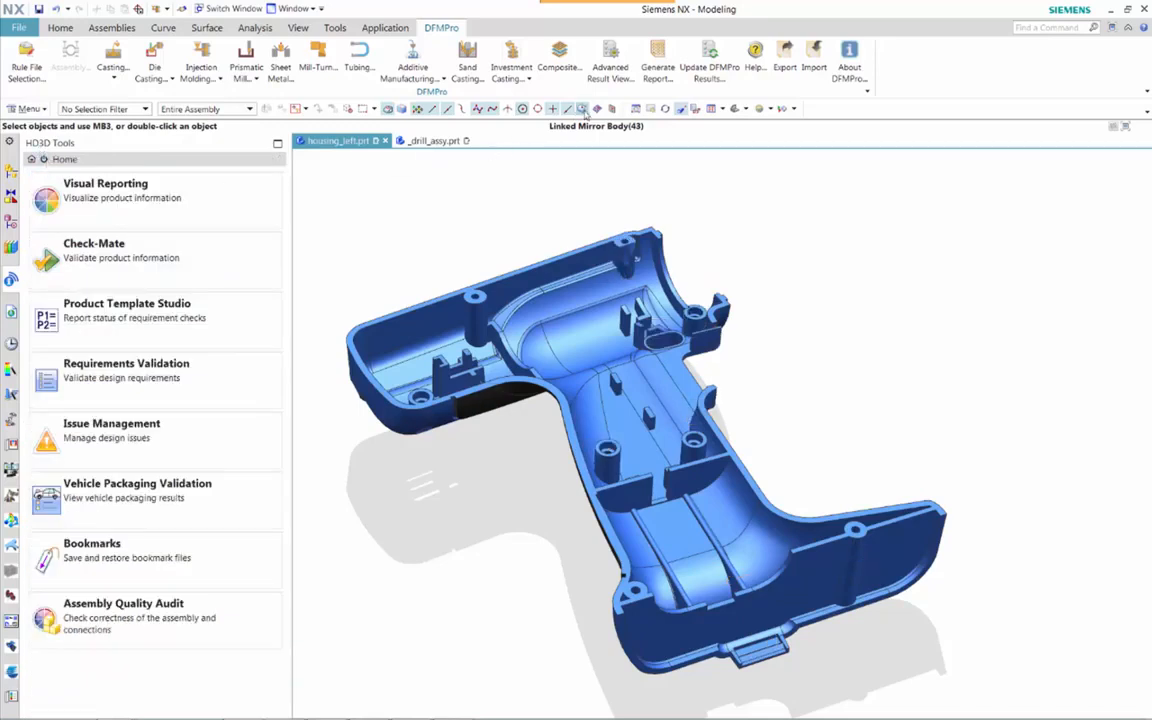
pyautogui.click(152, 296)
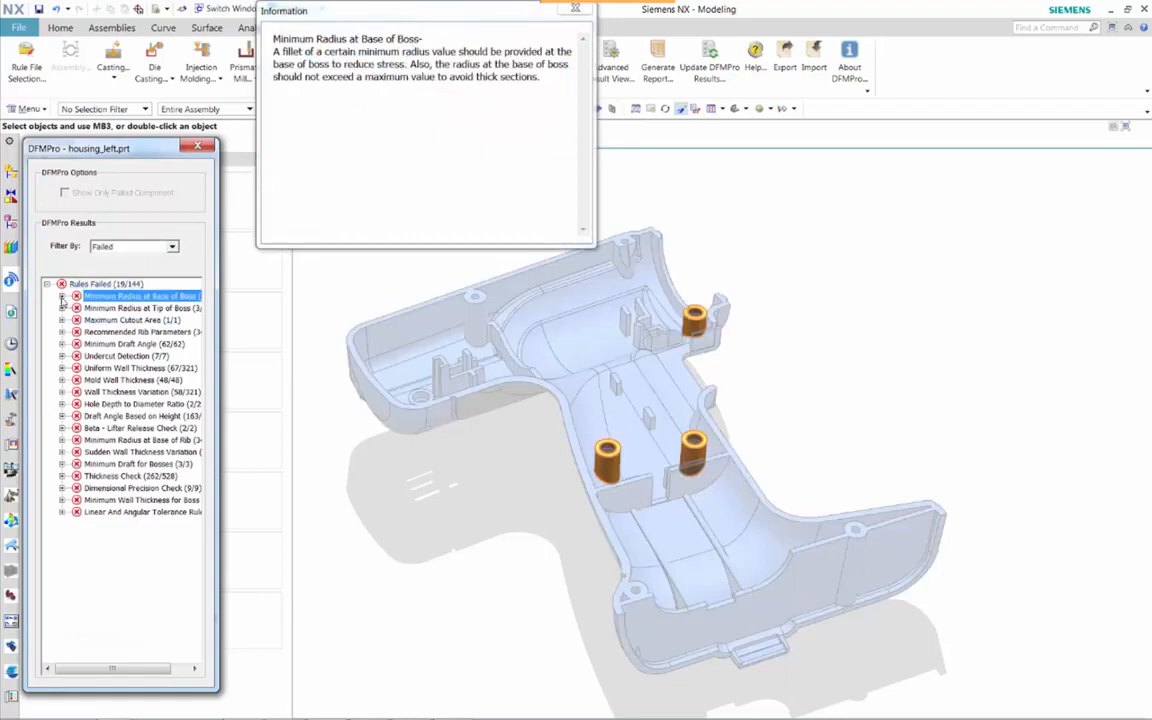
pyautogui.click(62, 296)
pyautogui.click(114, 308)
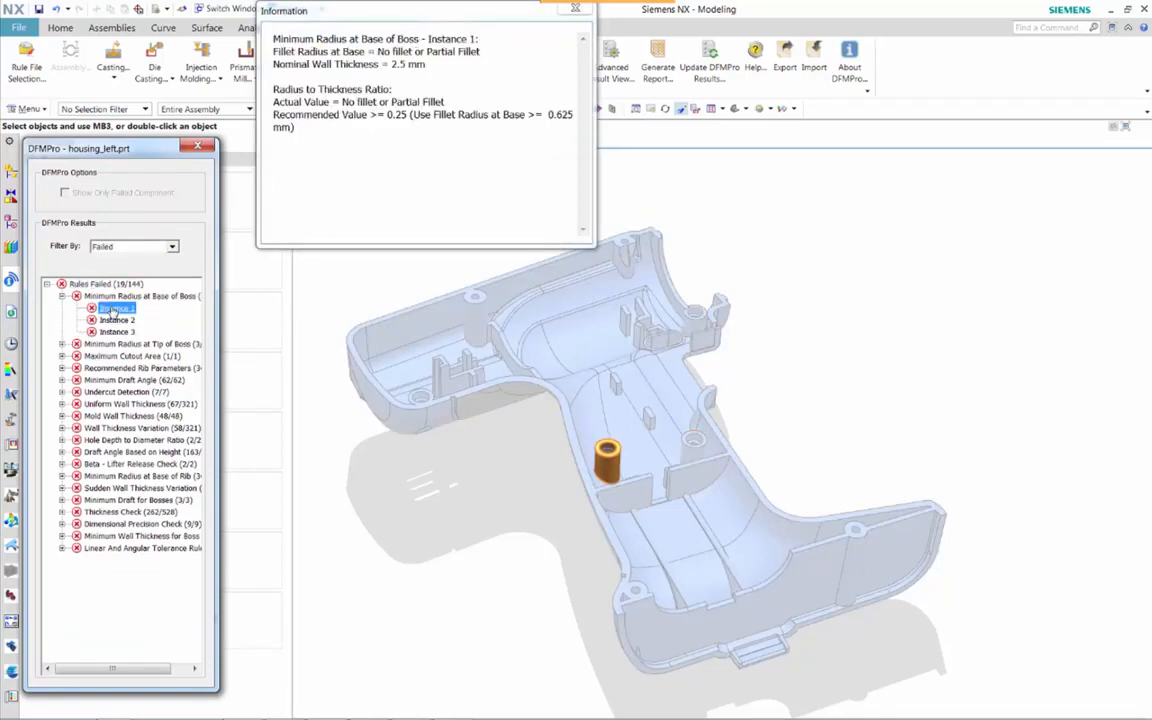
pyautogui.rightClick(114, 312)
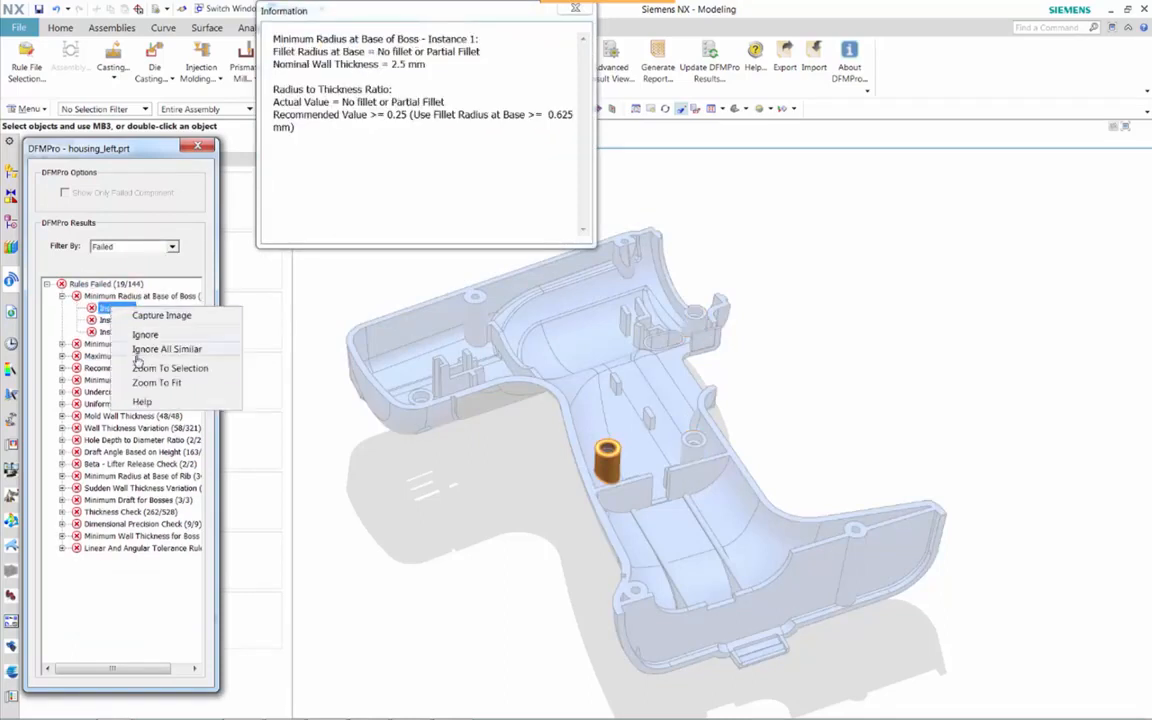
pyautogui.click(168, 368)
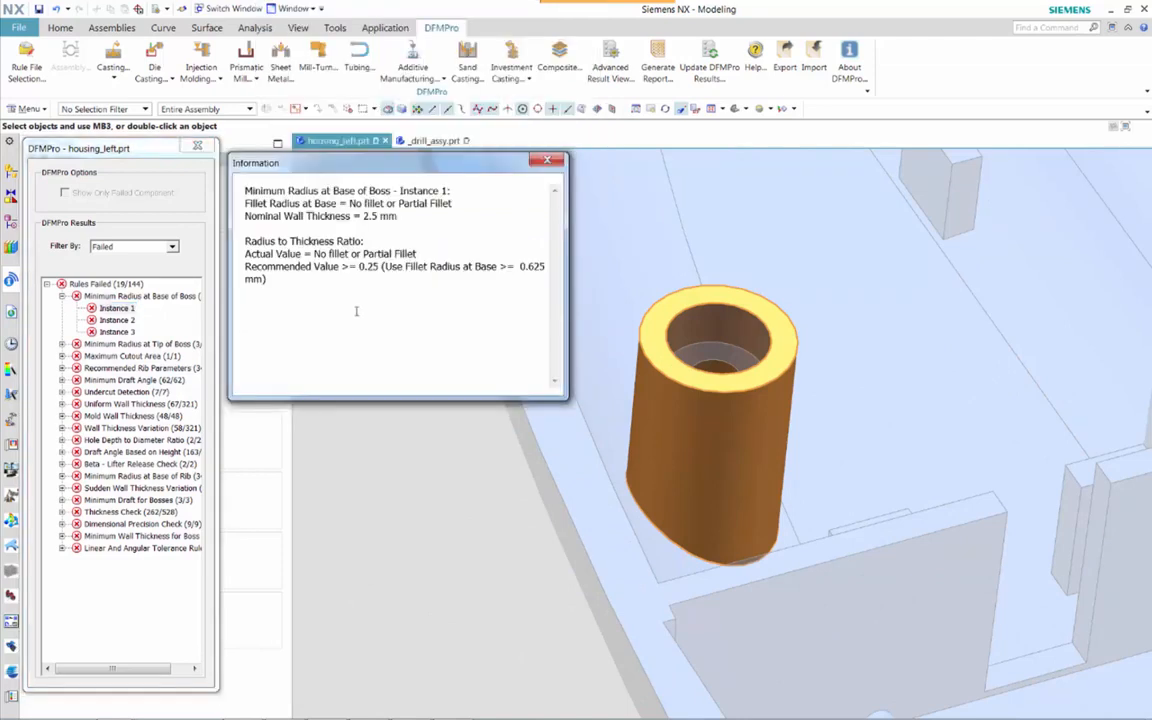
# Step: Capture an image of Instance 1 of Minimum Radius at Base of Boss with the comment "Design Group, please review these design feature to meet mfg requirement"
pyautogui.click(114, 308)
pyautogui.rightClick(116, 310)
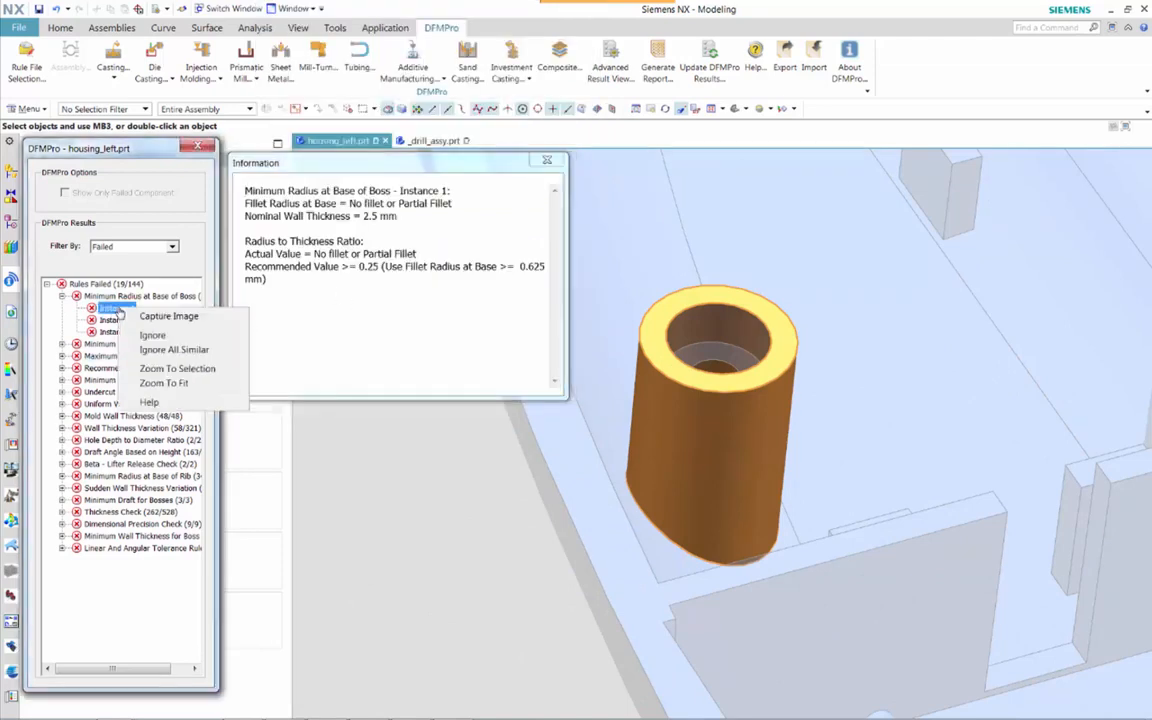
pyautogui.click(168, 316)
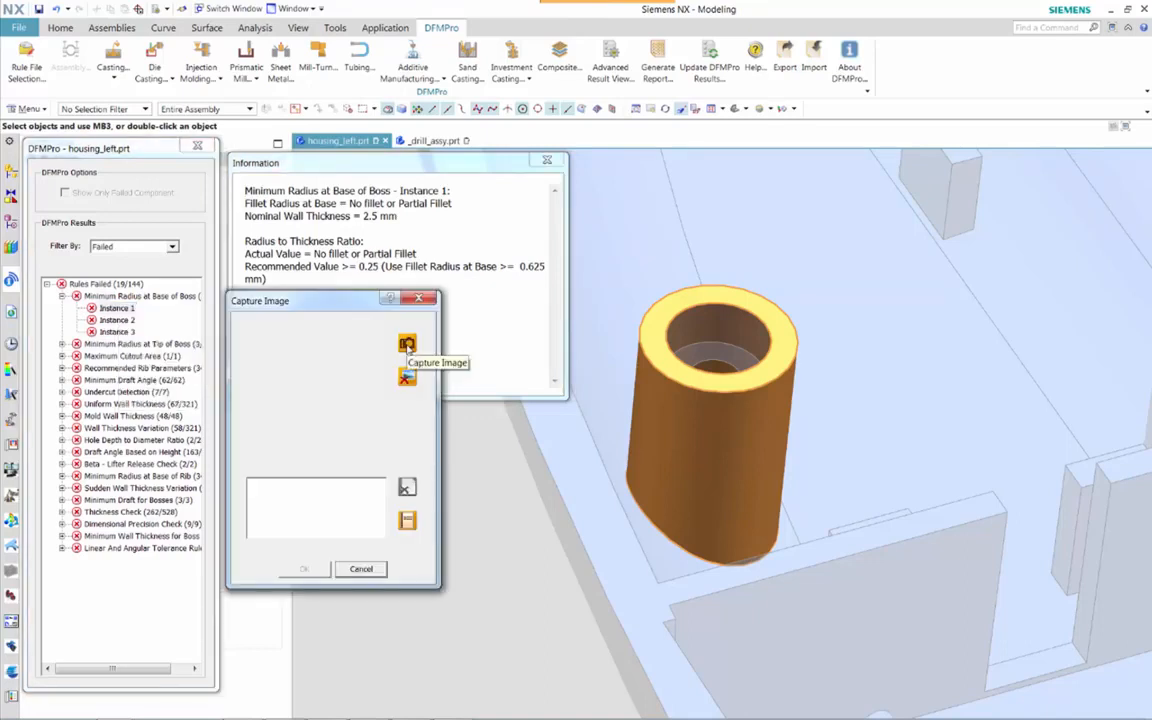
pyautogui.click(406, 344)
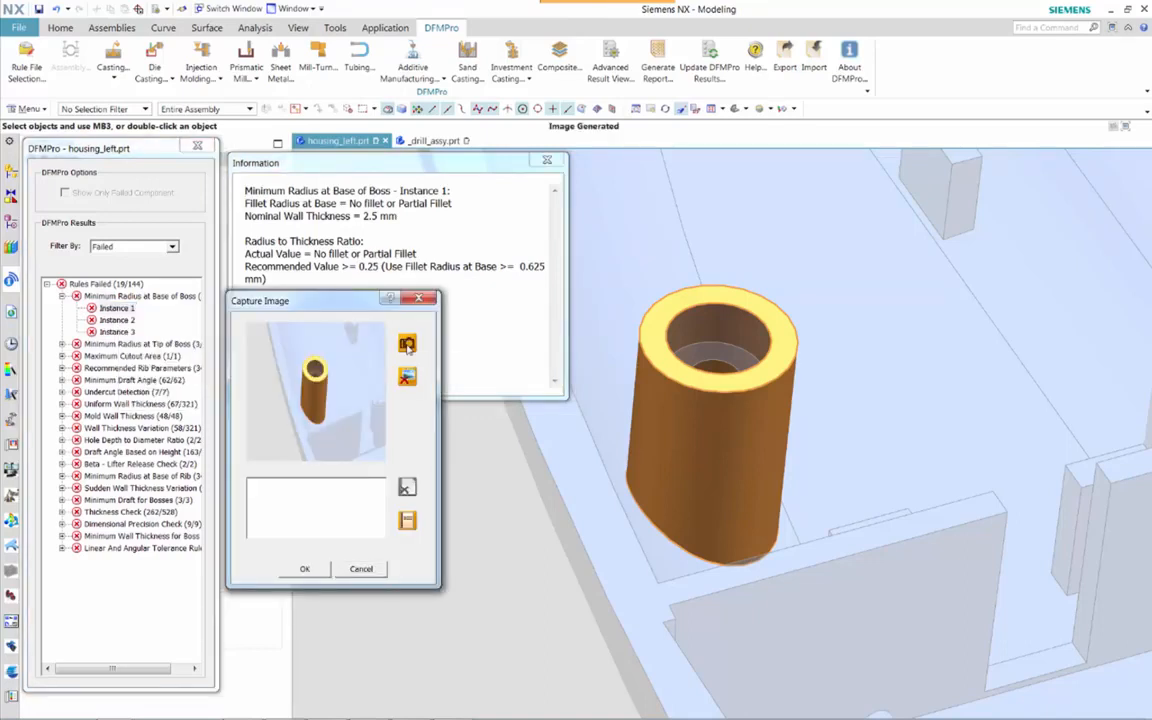
pyautogui.click(267, 497)
pyautogui.write('Design Group, please review these design feature to meet mfg requirement')
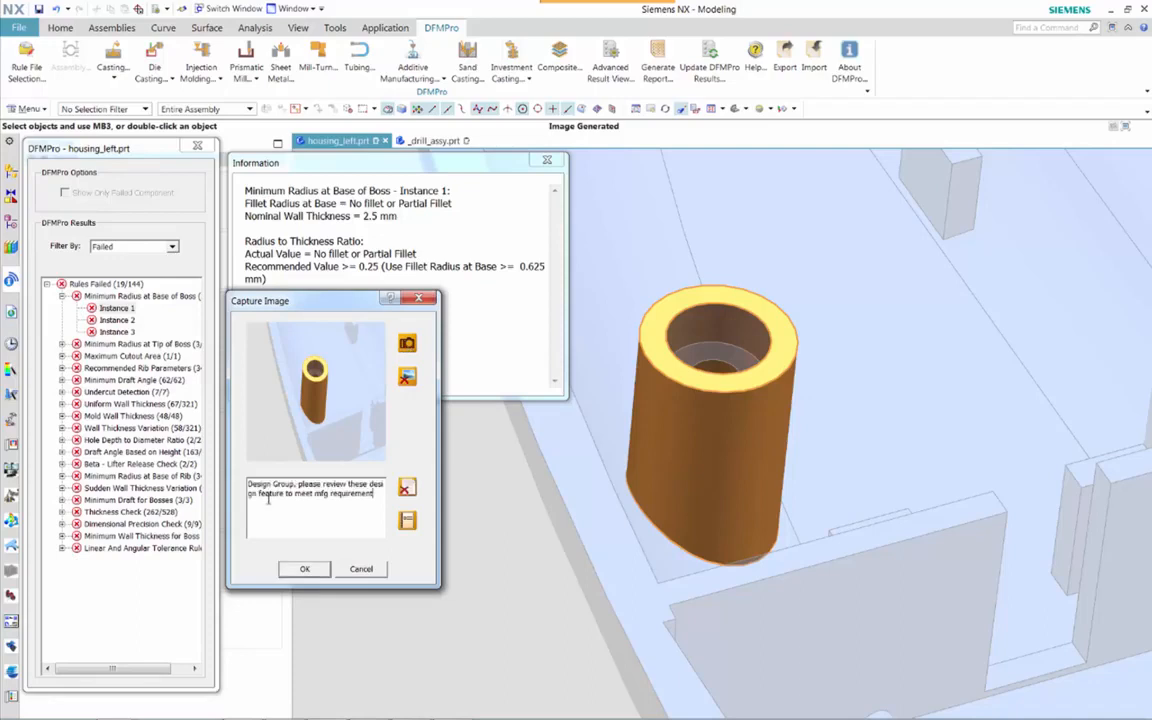
pyautogui.click(305, 569)
# Step: Select Instance 2 of the boss base radius rule, read the rule's help page through to its example, and minimize the help
pyautogui.click(116, 320)
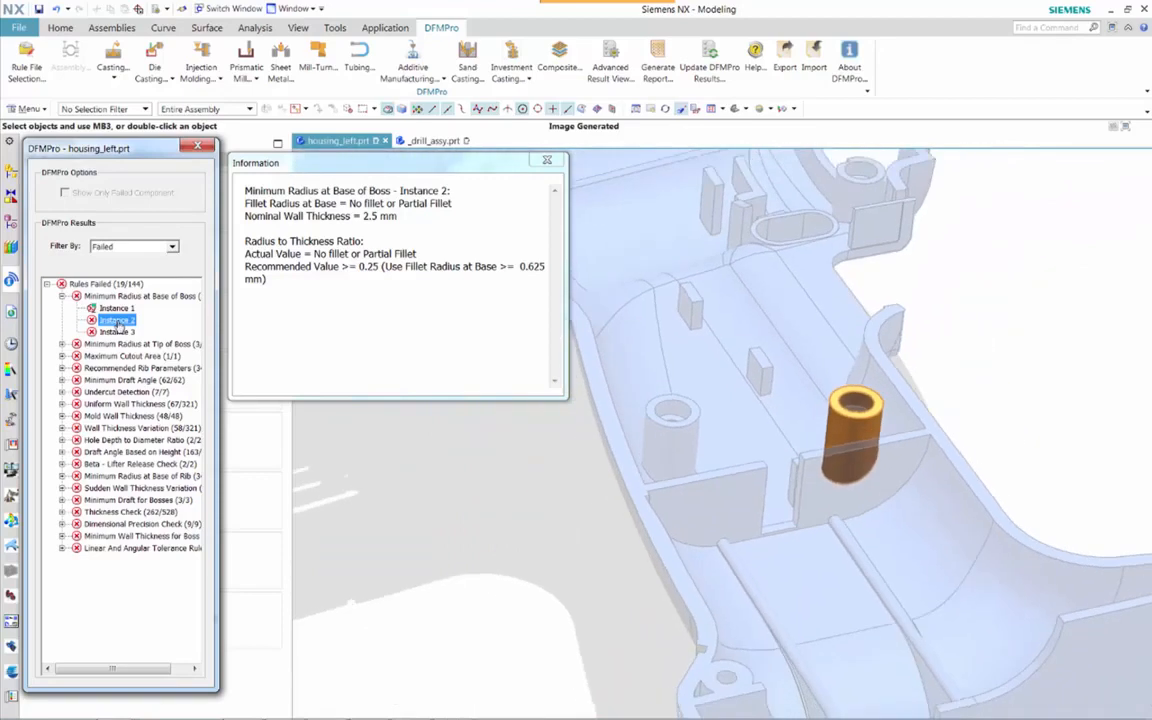
pyautogui.rightClick(118, 326)
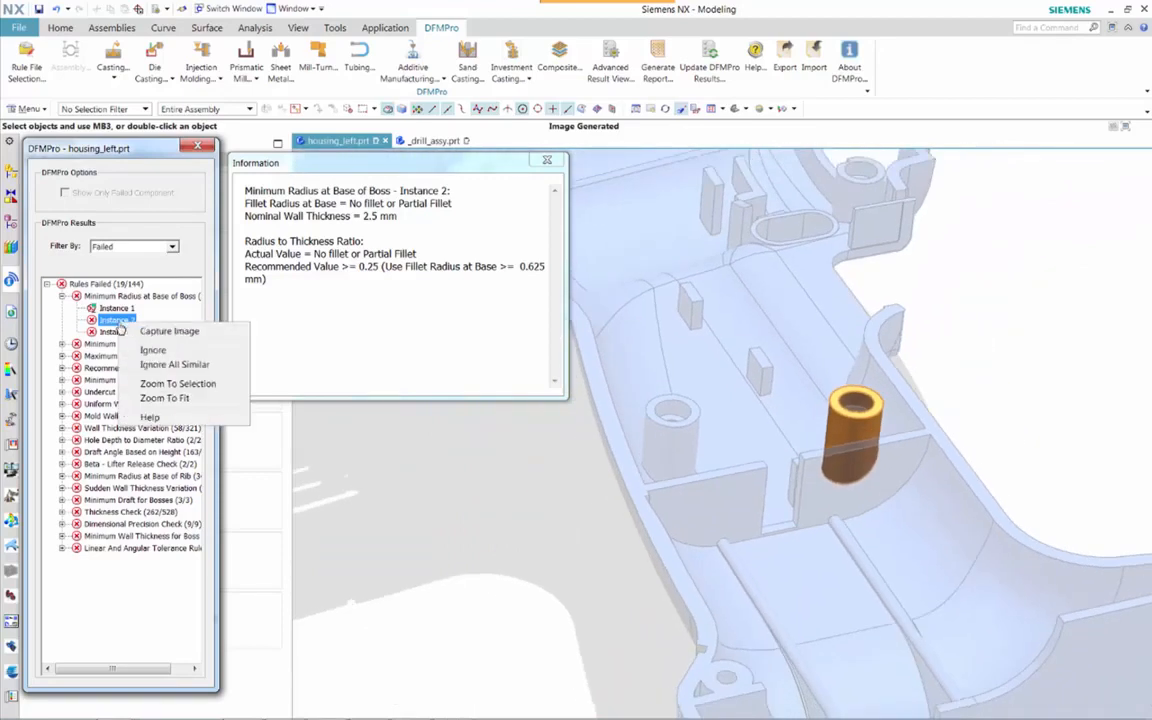
pyautogui.click(151, 416)
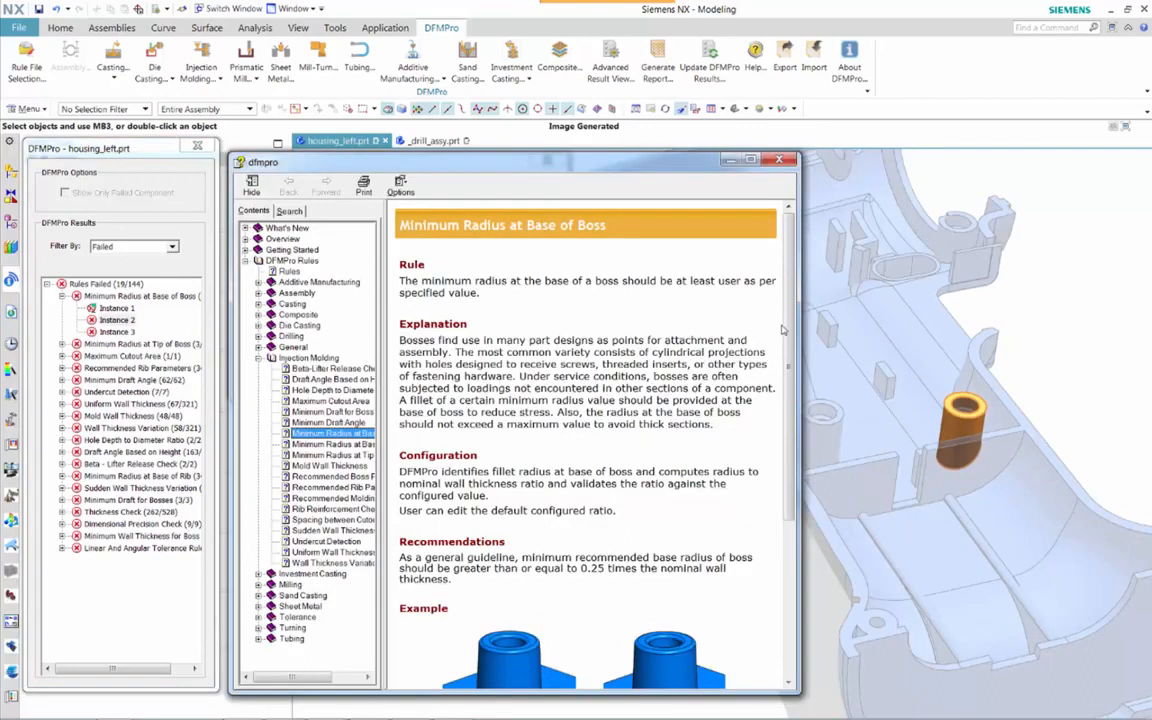
pyautogui.moveTo(786, 330); pyautogui.dragTo(798, 433)
pyautogui.scroll(-1, 571, 401)
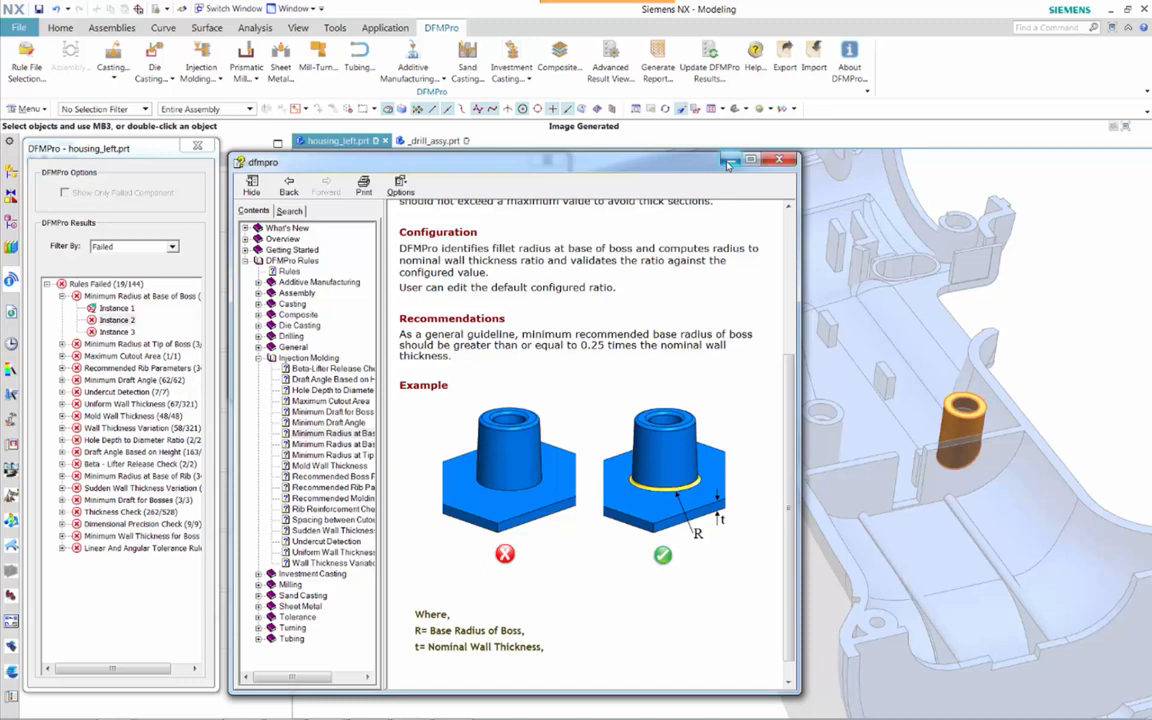
pyautogui.click(730, 161)
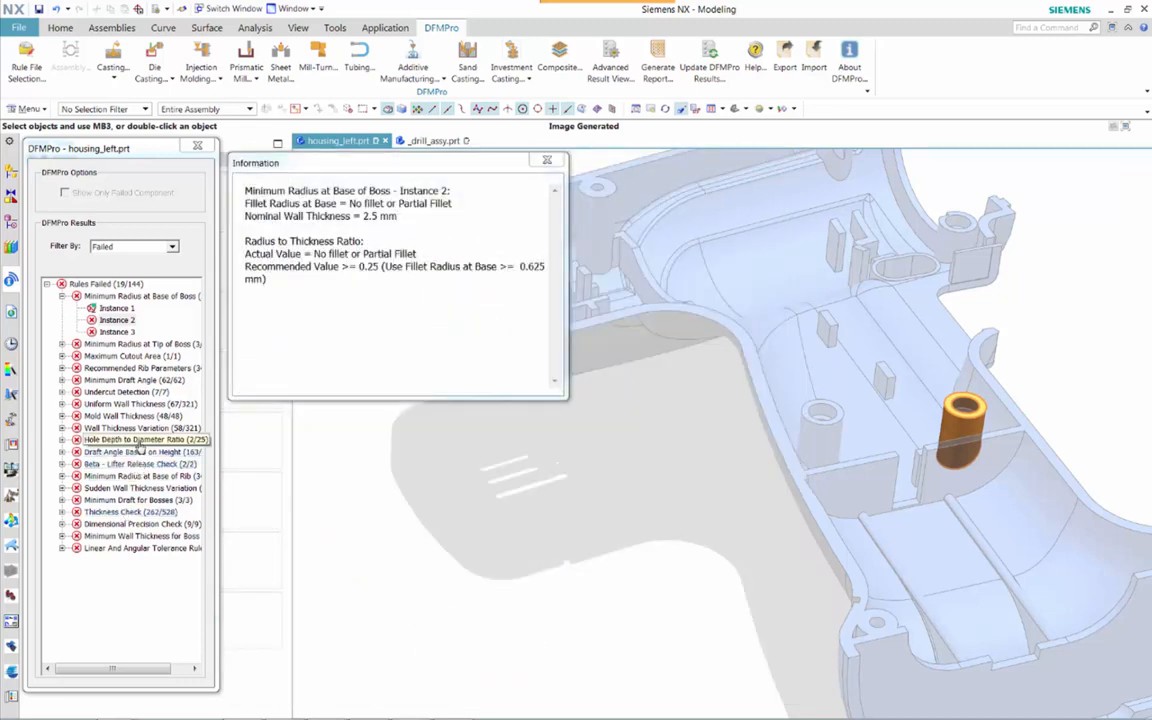
# Step: Review the failed Hole Depth to Diameter Ratio, Draft Angle Based on Height and Beta - Lifter Release Check rules on the housing
pyautogui.click(139, 445)
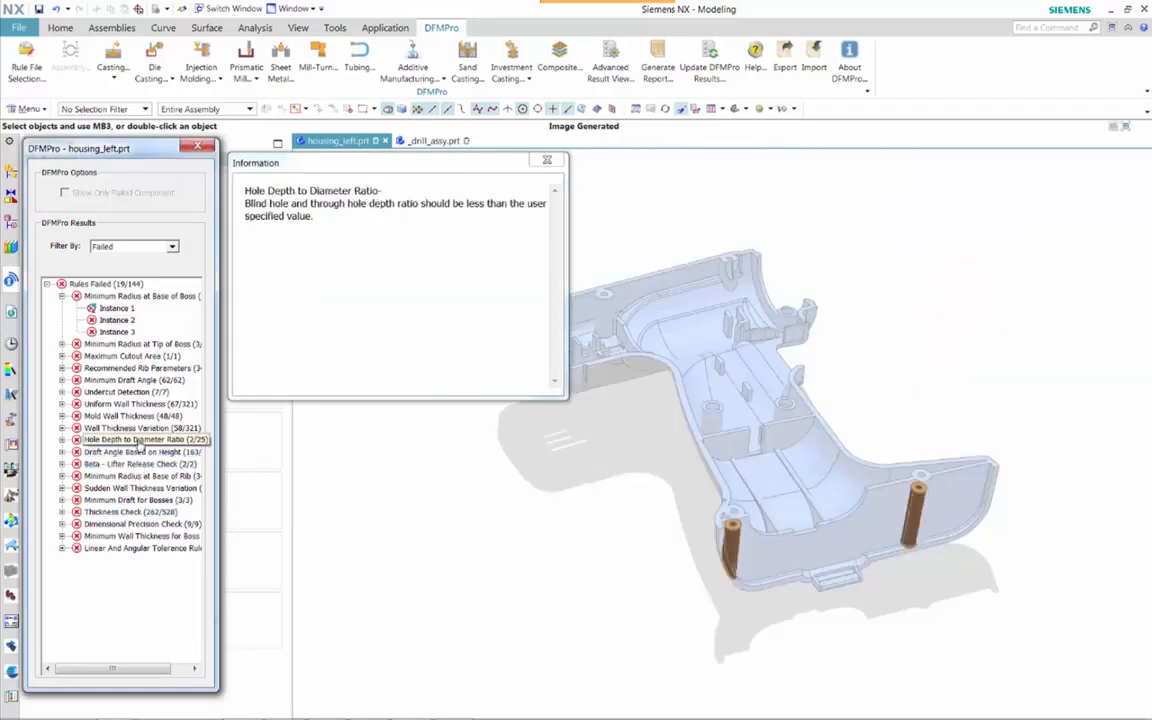
pyautogui.doubleClick(78, 441)
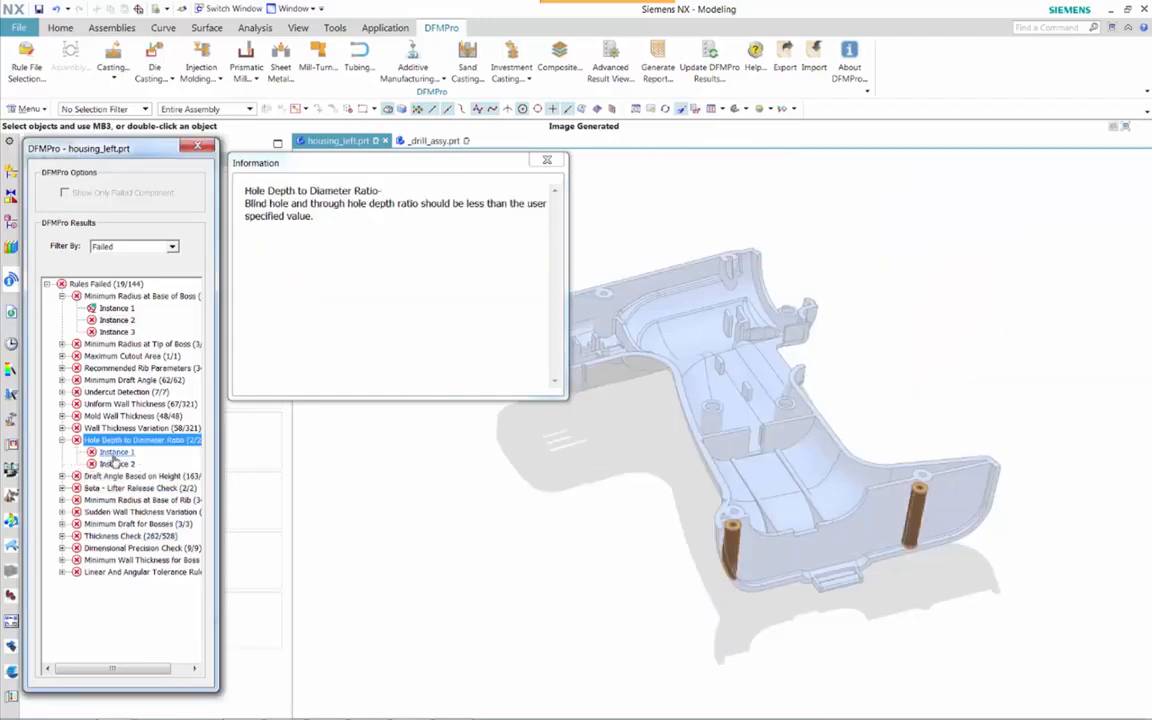
pyautogui.click(118, 477)
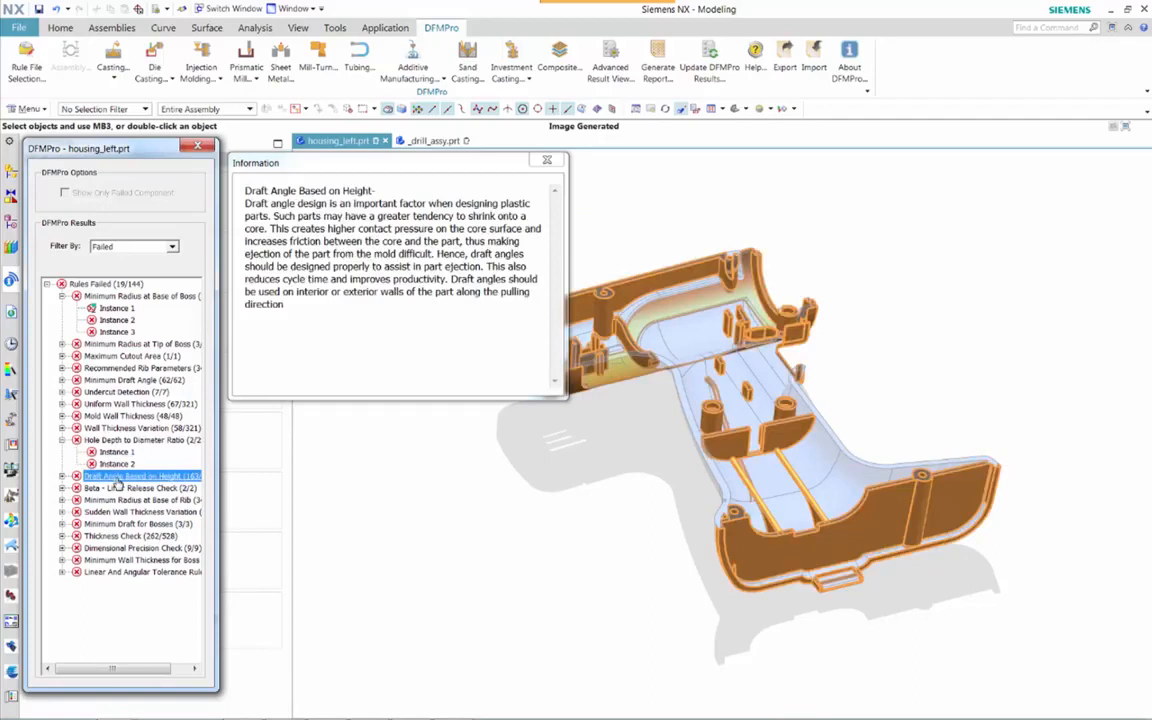
pyautogui.click(118, 488)
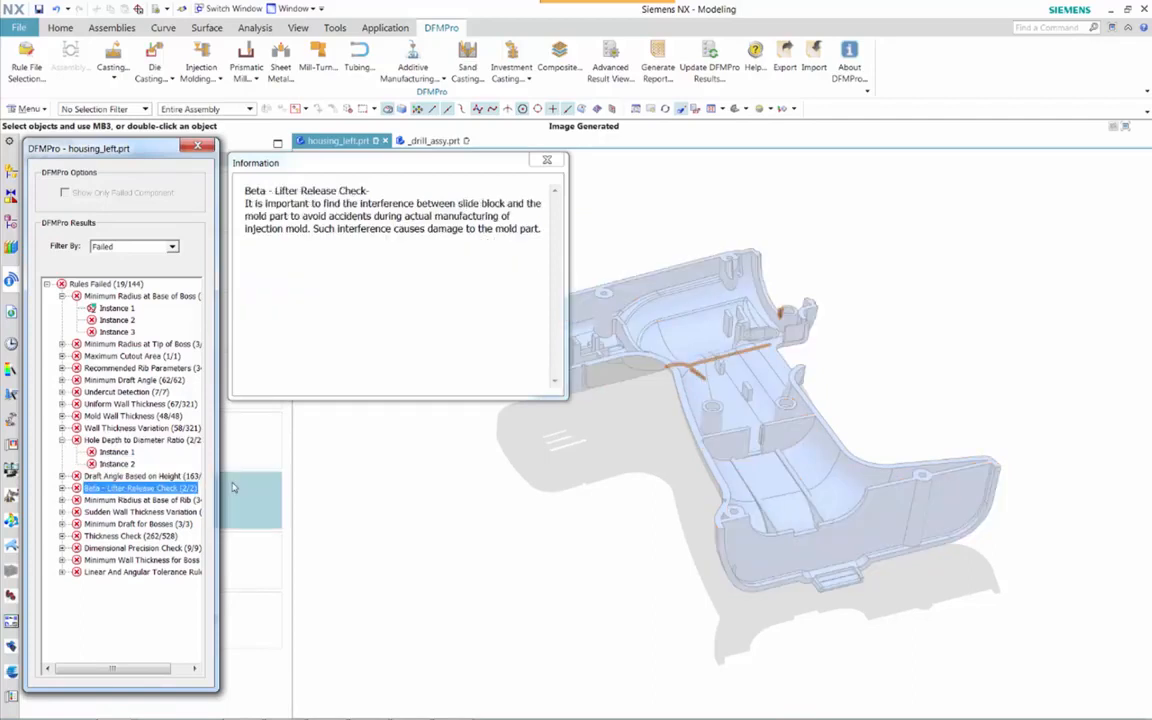
# Step: Open the SampleRules.dfm rule file for editing and sort its rules by category to find the Injection Molding rules
pyautogui.click(26, 62)
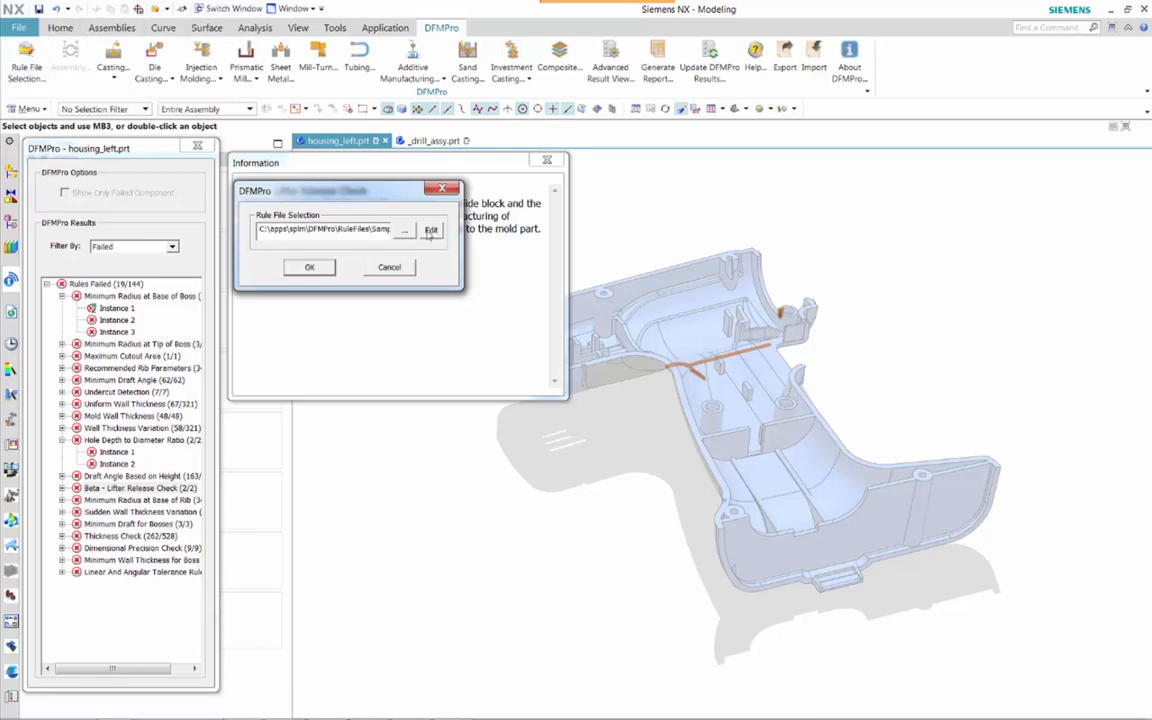
pyautogui.click(432, 232)
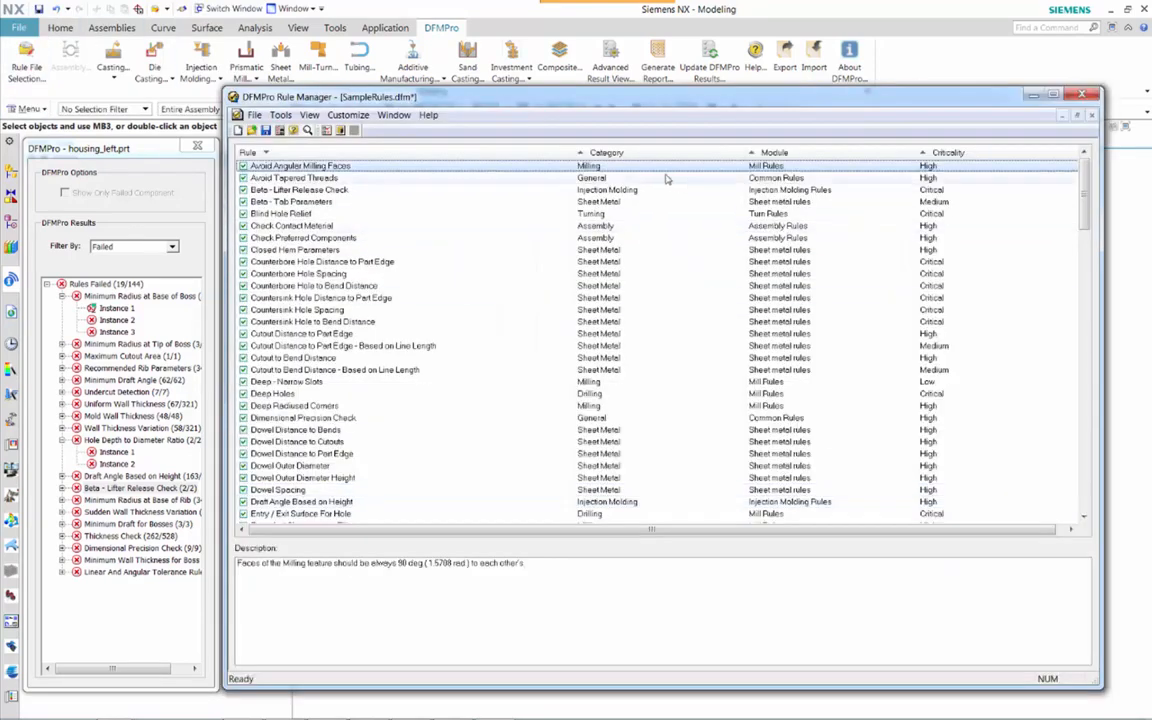
pyautogui.click(641, 152)
pyautogui.scroll(-3, 648, 387)
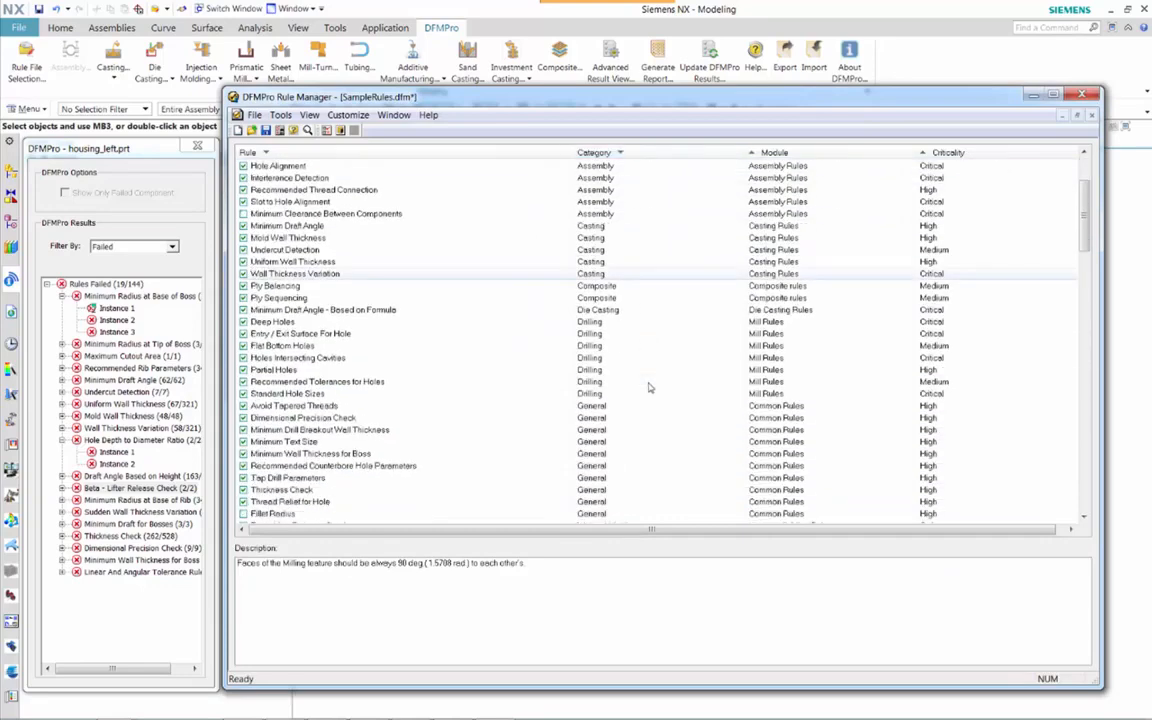
pyautogui.scroll(-4, 648, 387)
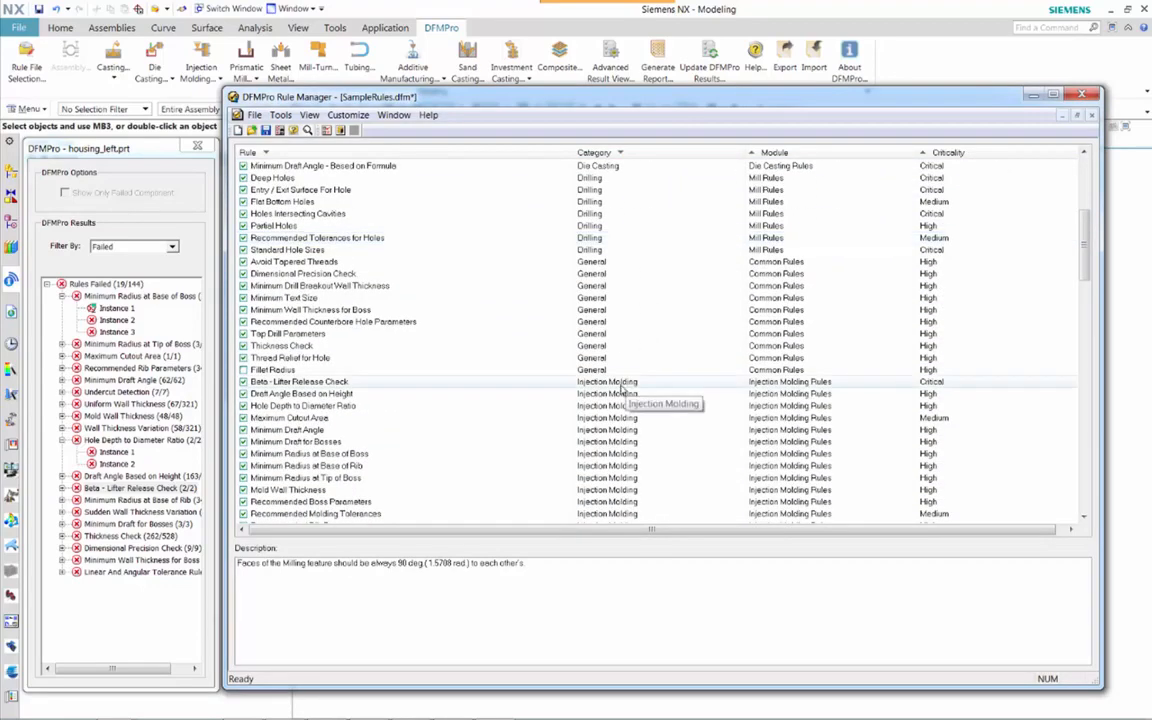
# Step: Review the configuration and help of the Minimum Radius at Base of Boss rule, look through the remaining rules, and close the Rule Manager
pyautogui.doubleClick(353, 455)
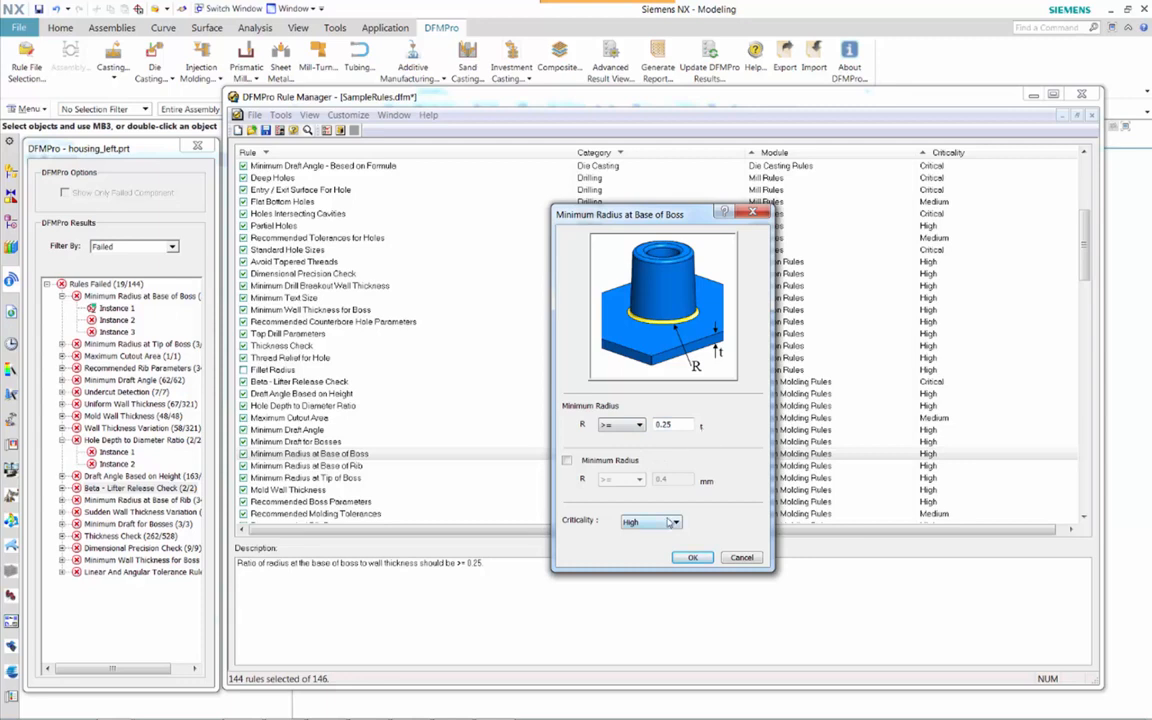
pyautogui.click(723, 212)
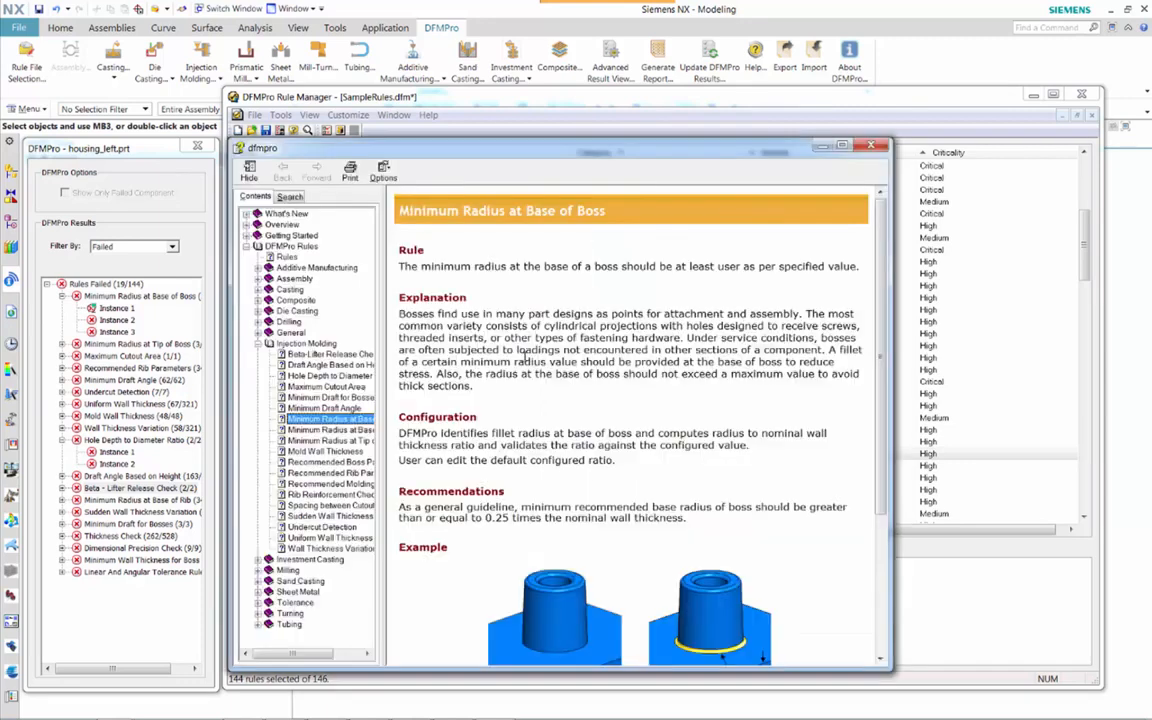
pyautogui.click(824, 147)
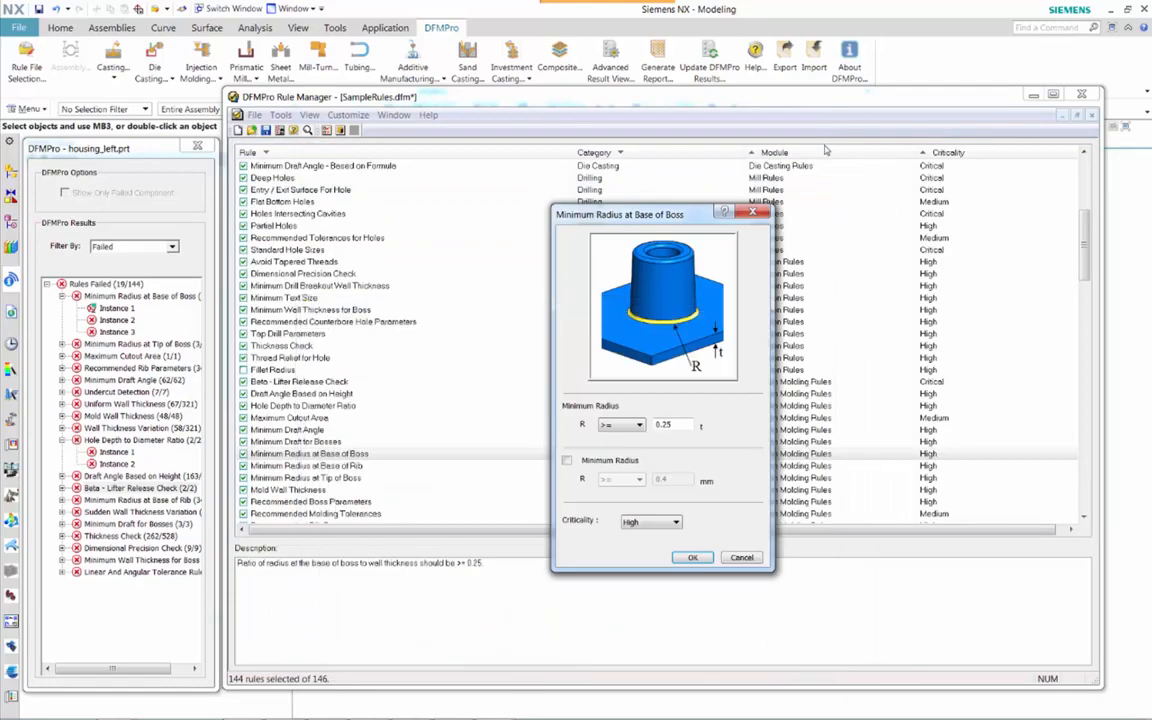
pyautogui.click(690, 557)
pyautogui.moveTo(1085, 246); pyautogui.dragTo(1097, 489)
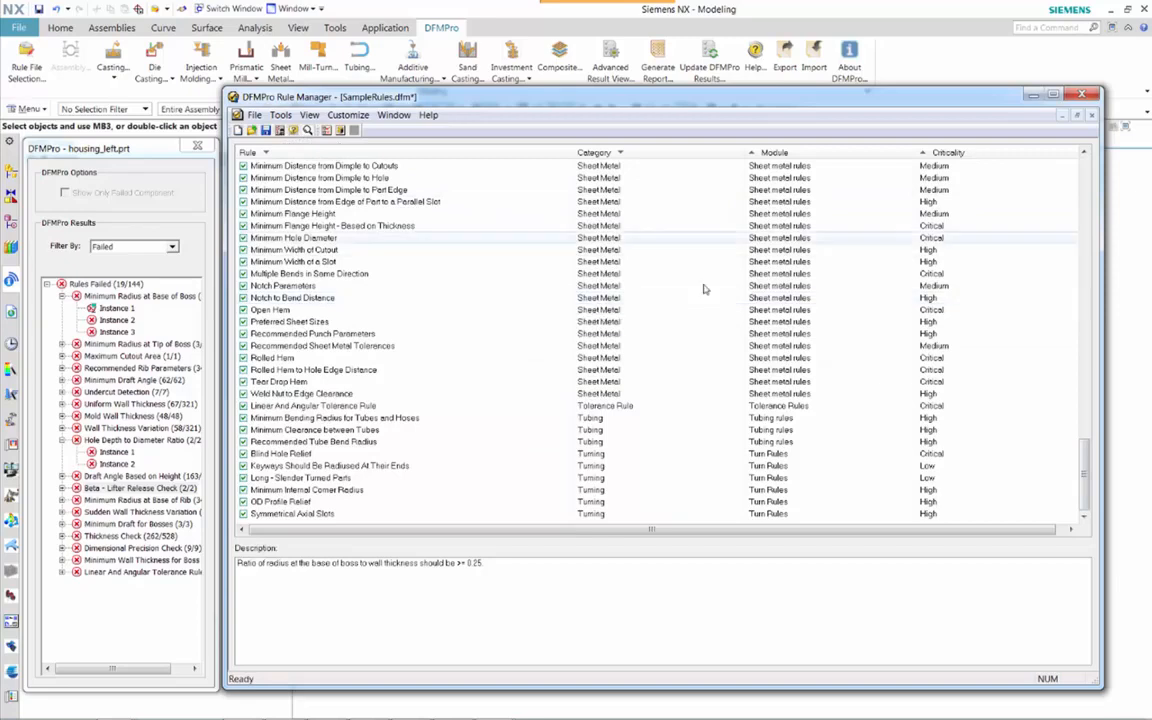
pyautogui.click(1083, 96)
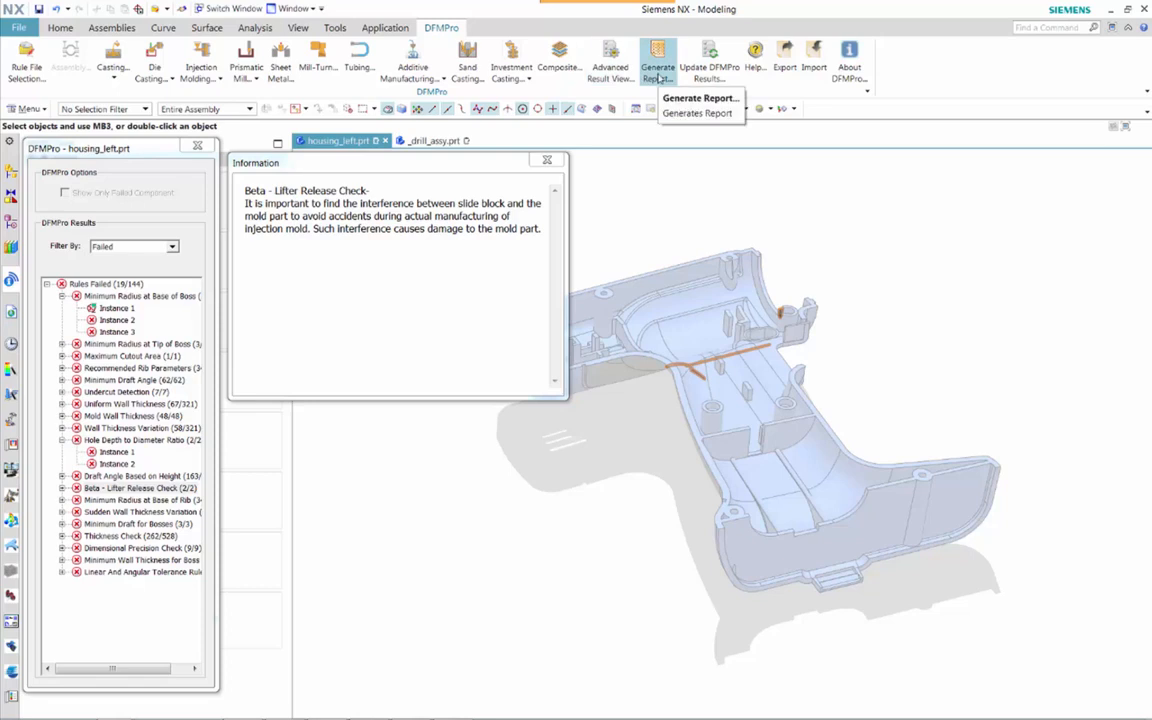
# Step: Generate the MS Excel report housing_left.prt_DFMReport and open its Minimum Radius at Base of Boss results from the summary
pyautogui.click(658, 72)
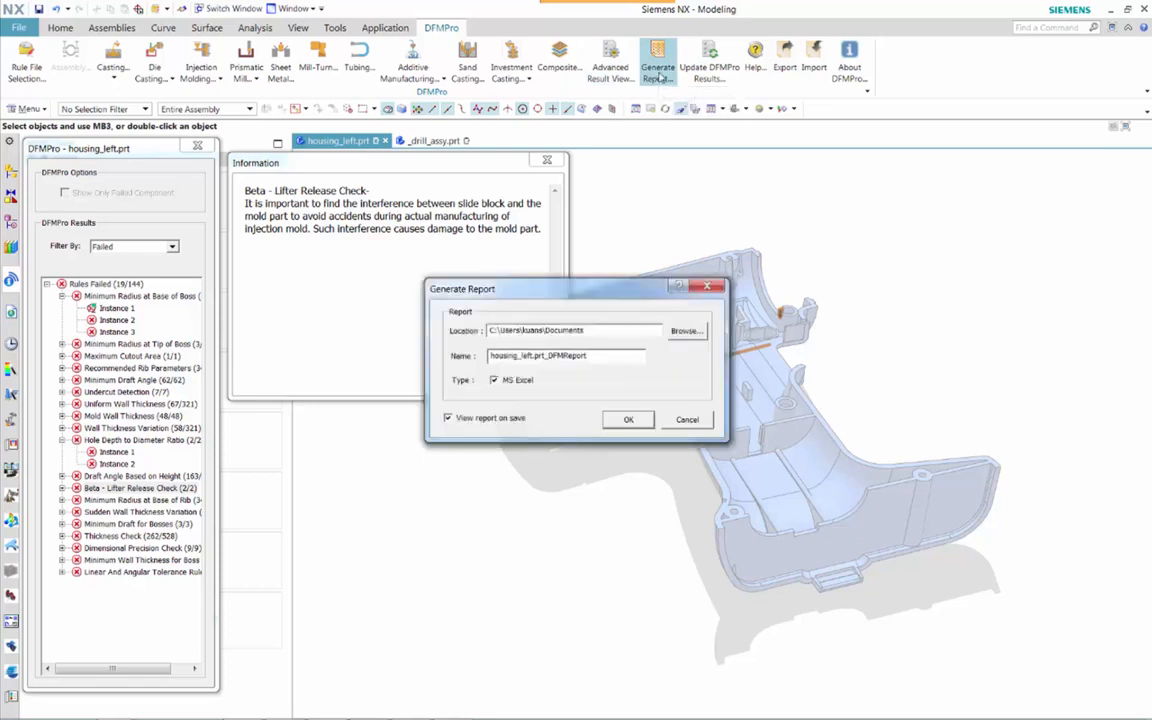
pyautogui.click(627, 420)
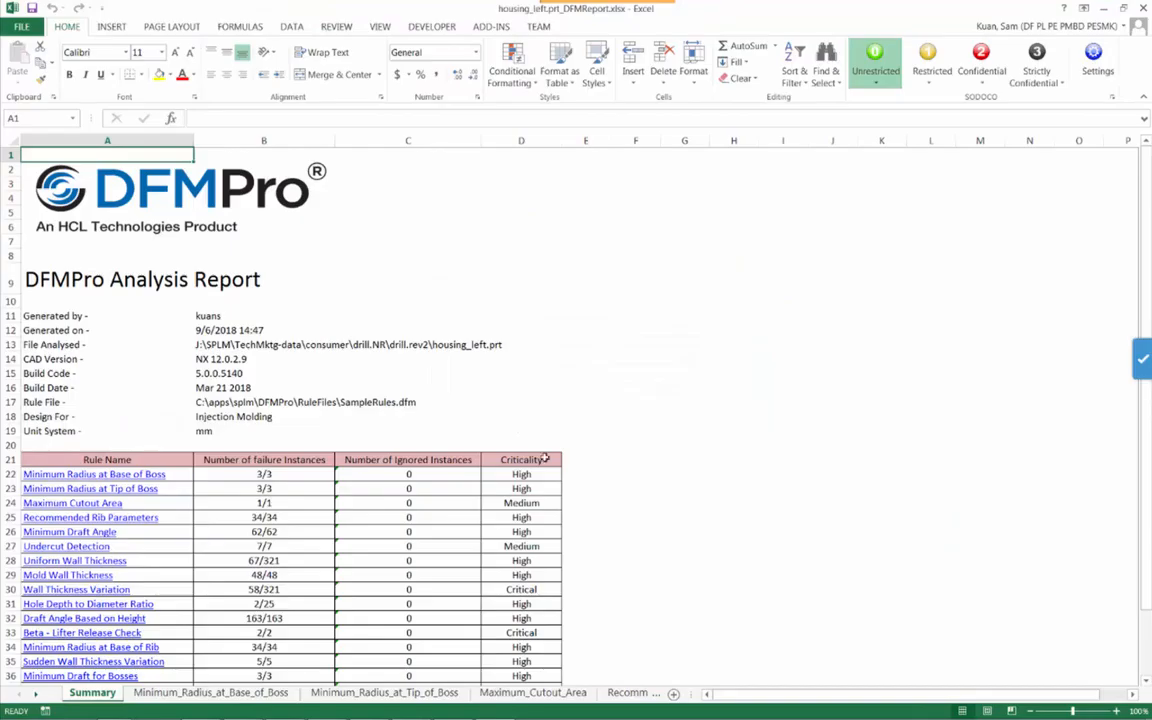
pyautogui.click(131, 476)
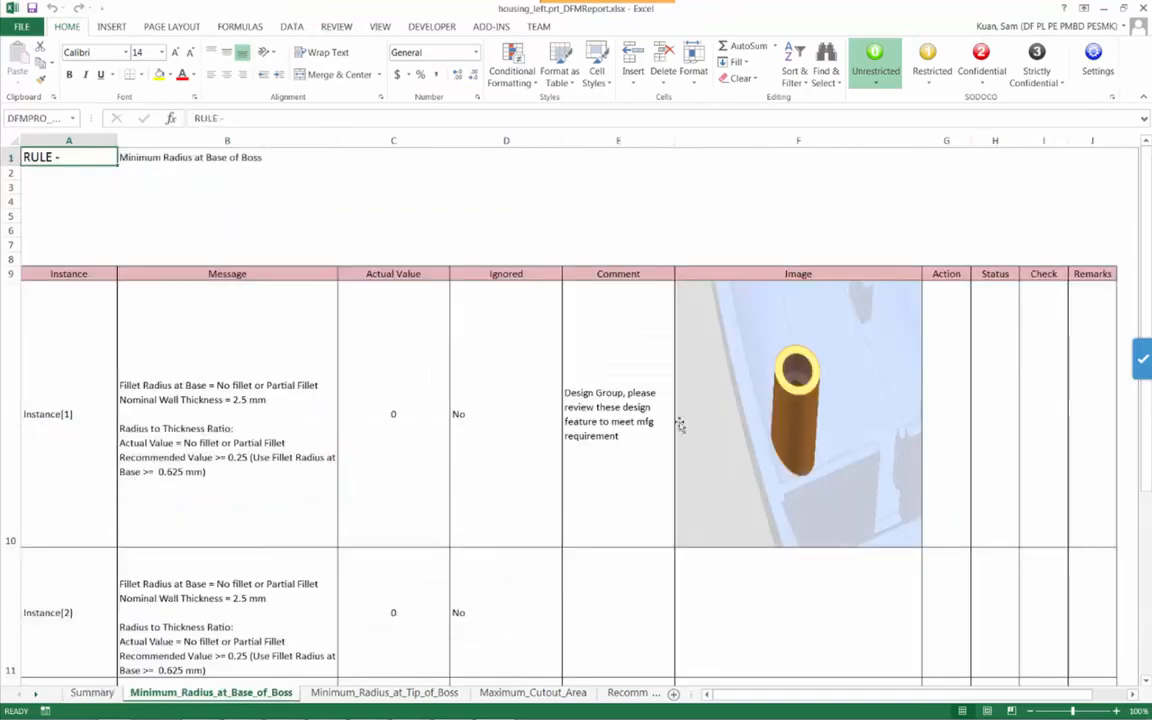
# Step: Review the boss base radius instances, including Instance 1's comment and image, and check the Minimum Radius at Tip of Boss sheet
pyautogui.scroll(-3, 679, 431)
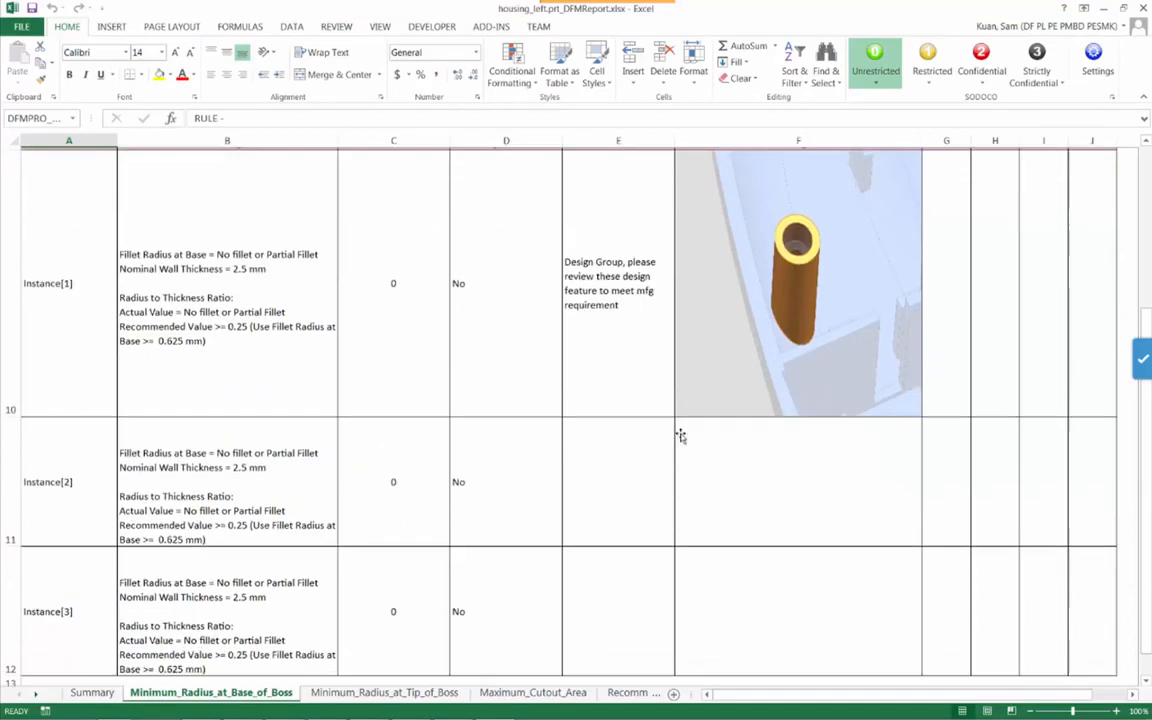
pyautogui.scroll(-2, 680, 436)
pyautogui.scroll(5, 681, 436)
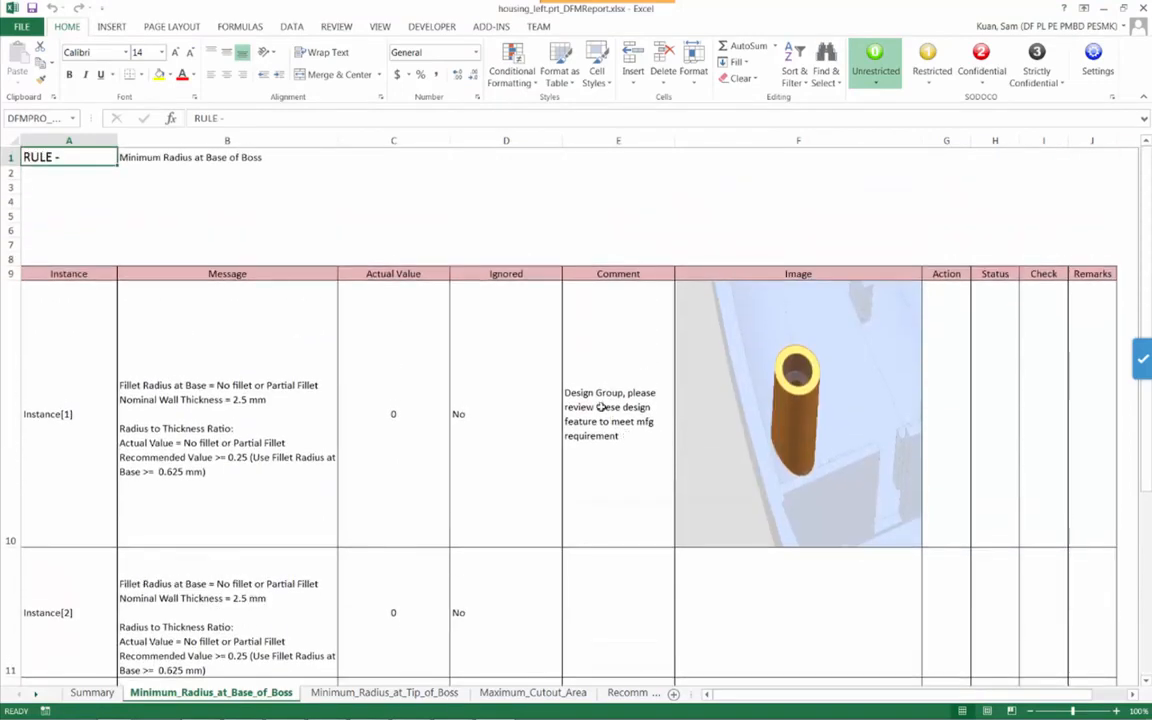
pyautogui.click(573, 395)
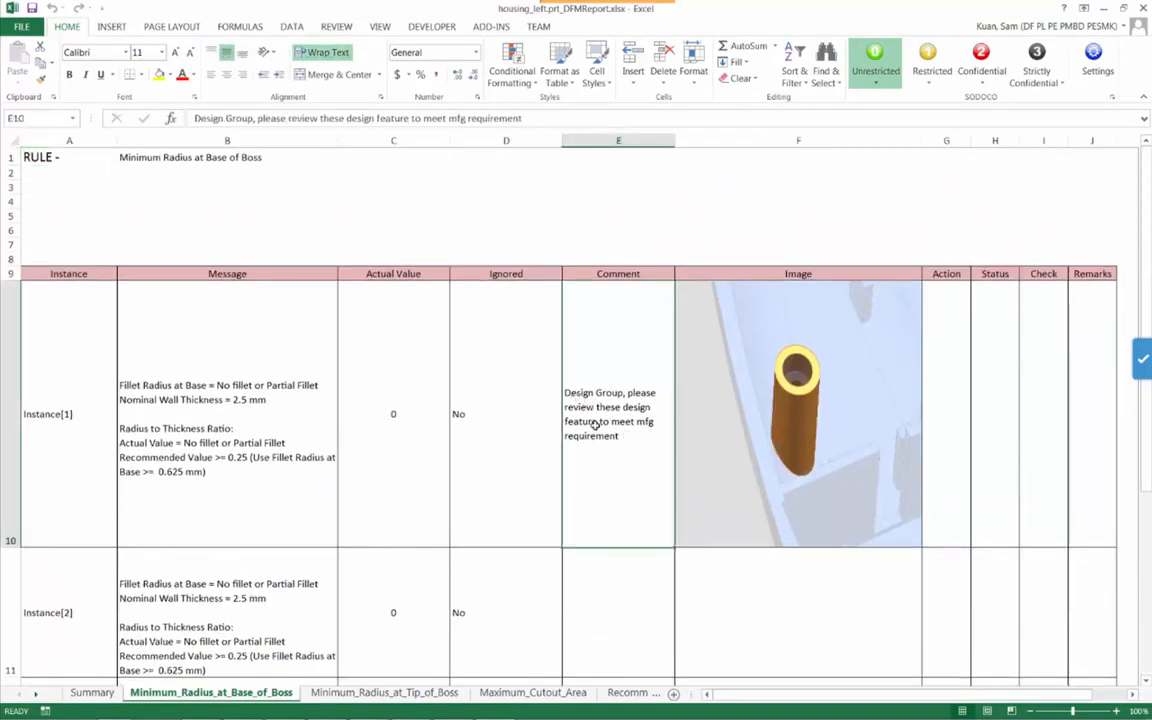
pyautogui.click(400, 693)
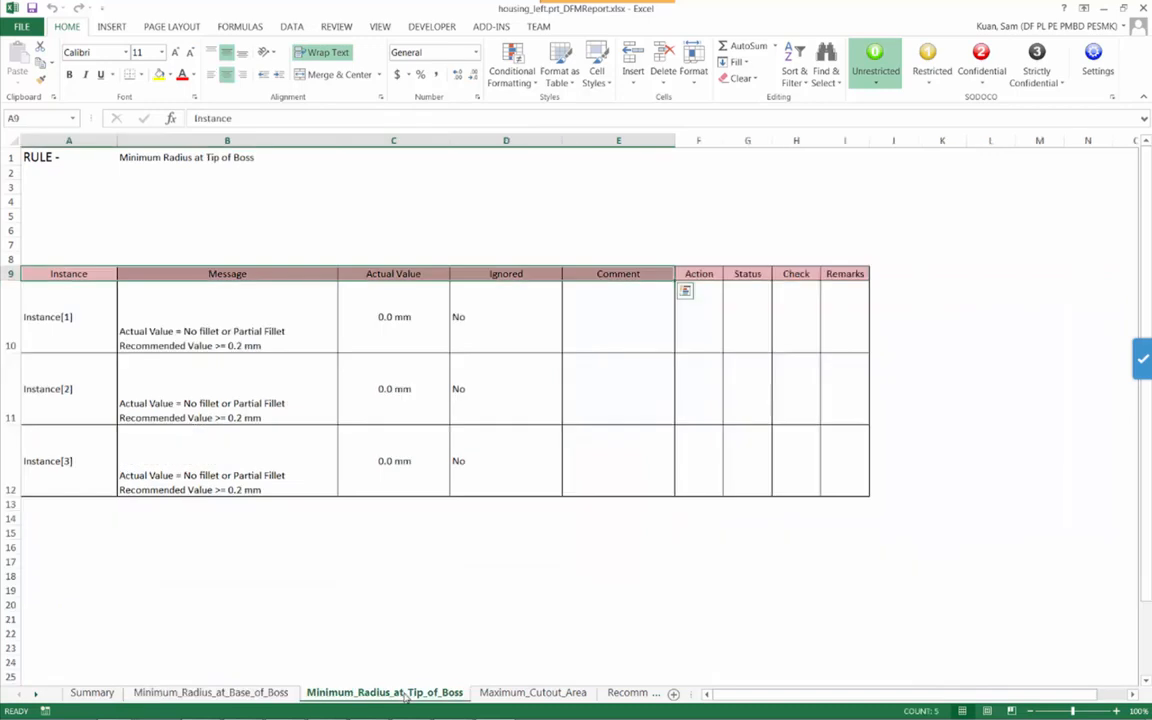
pyautogui.click(210, 693)
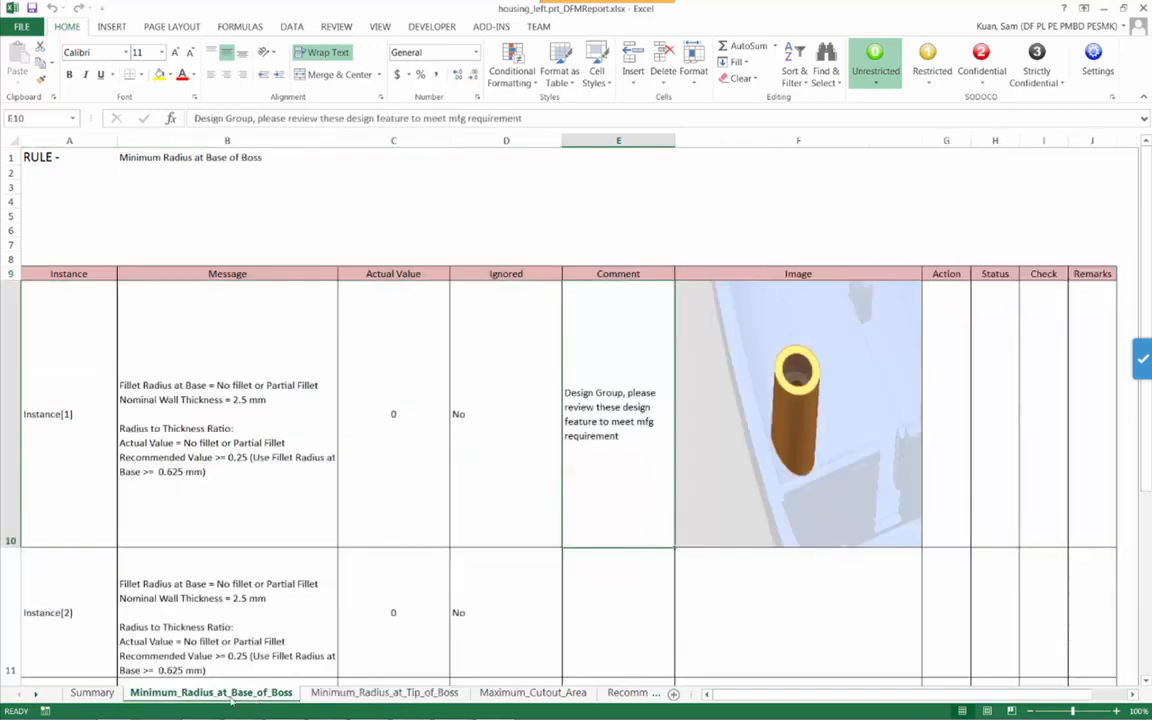
# Step: Return to the report's Summary sheet and look through the full table of failed rules and their criticality
pyautogui.click(92, 693)
pyautogui.scroll(-2, 400, 530)
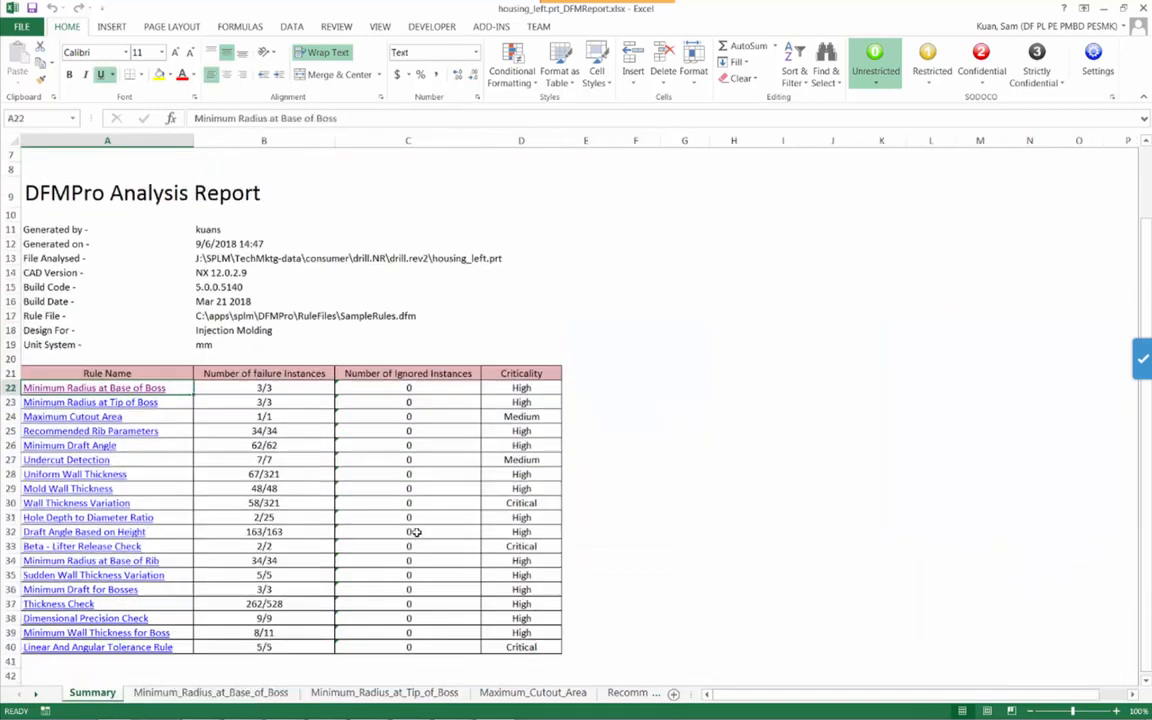
pyautogui.scroll(-3, 416, 532)
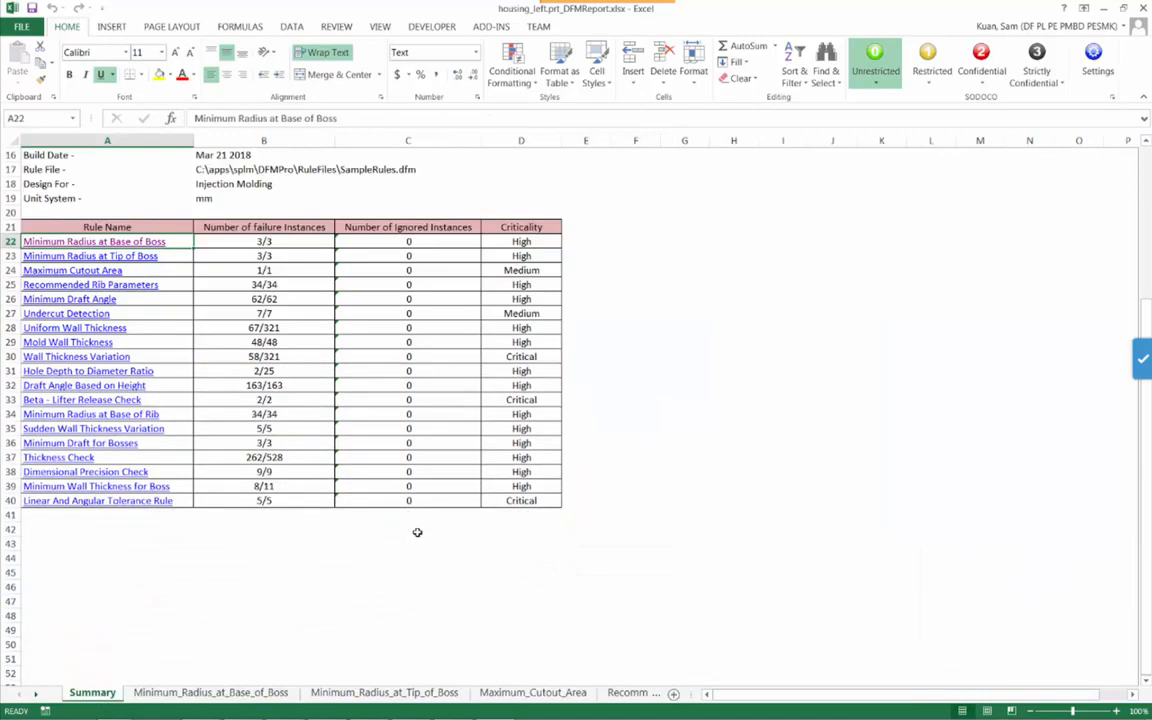
pyautogui.scroll(5, 417, 532)
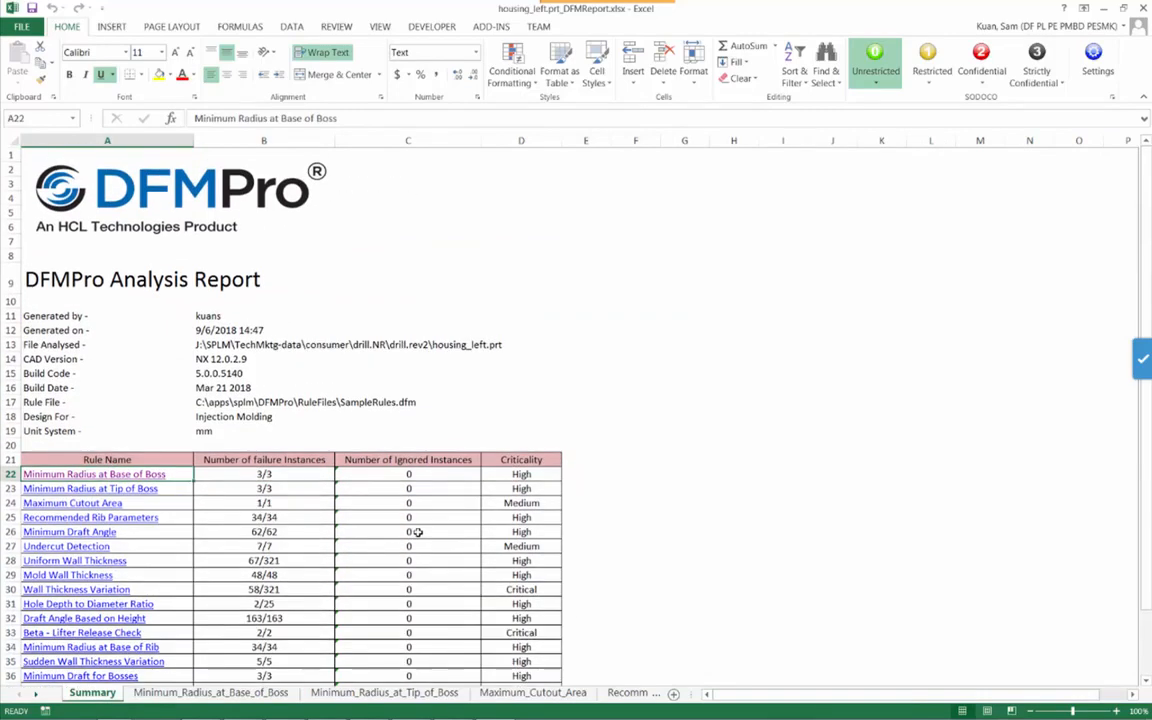